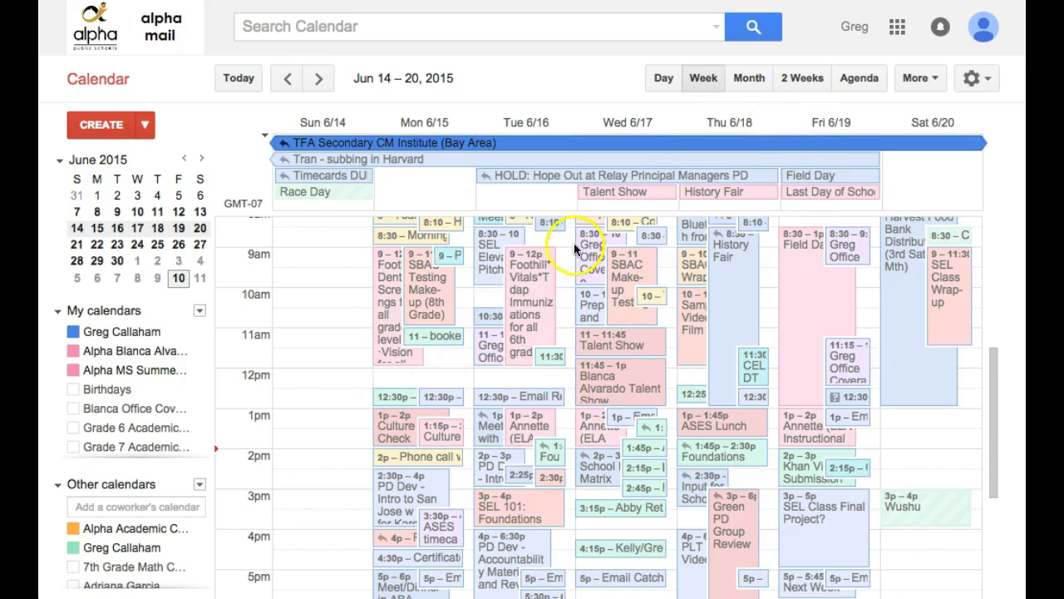
Page forward three weeks to Jul 5 – 11, then back to the Jun 14 – 20 week.
{"action": "left_click", "coordinate": [317, 80]}
{"action": "left_click", "coordinate": [317, 80]}
{"action": "left_click", "coordinate": [317, 80]}
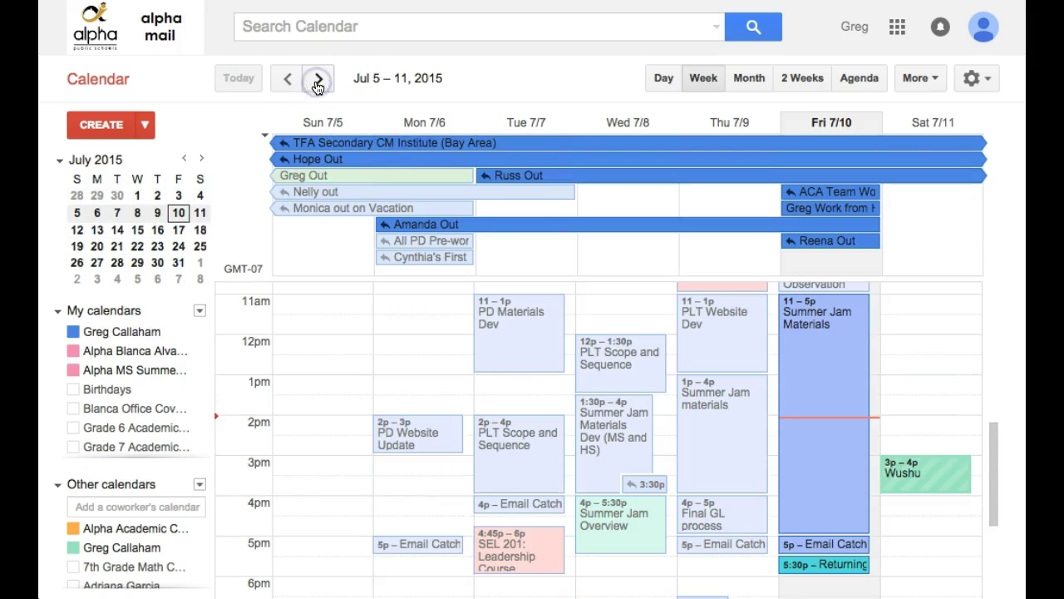
{"action": "left_click", "coordinate": [294, 80]}
{"action": "left_click", "coordinate": [295, 81]}
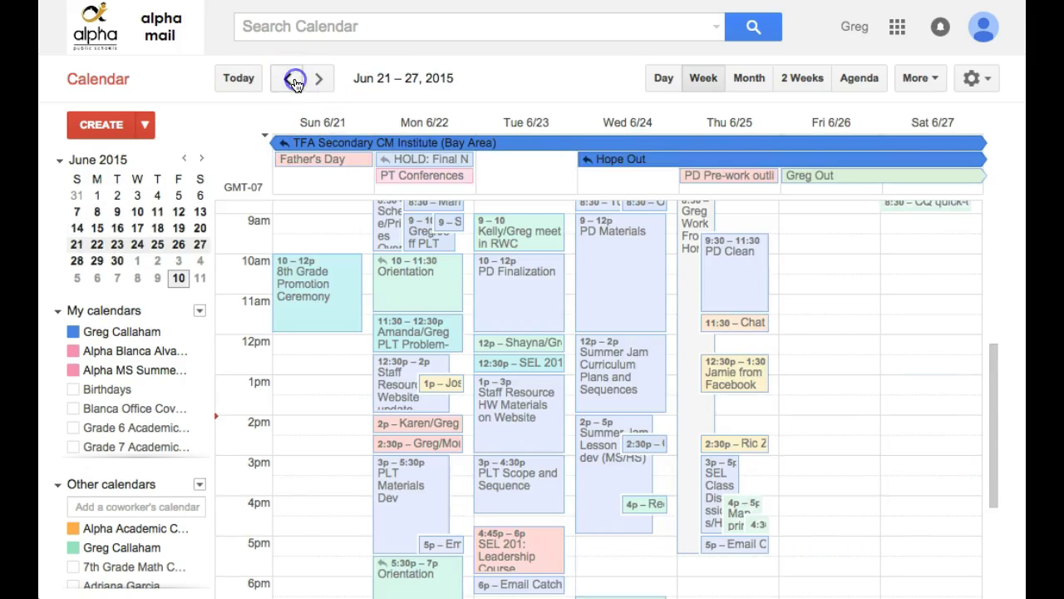
{"action": "left_click", "coordinate": [295, 81]}
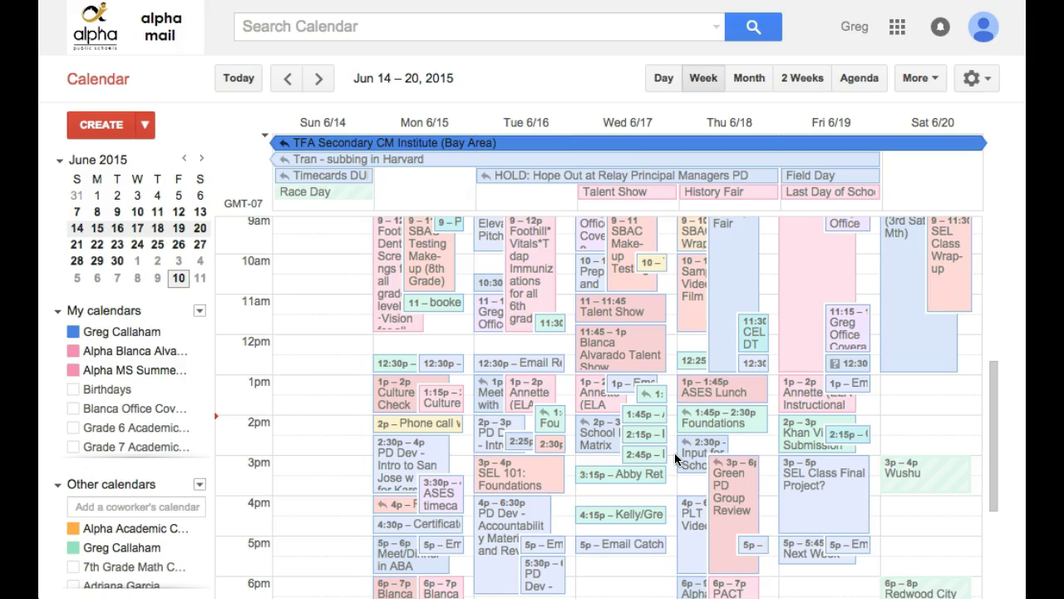
View Friday, Jun 19 as a single day, then return to the Jun 14 – 20 week.
{"action": "left_click", "coordinate": [728, 387]}
{"action": "left_click", "coordinate": [751, 335]}
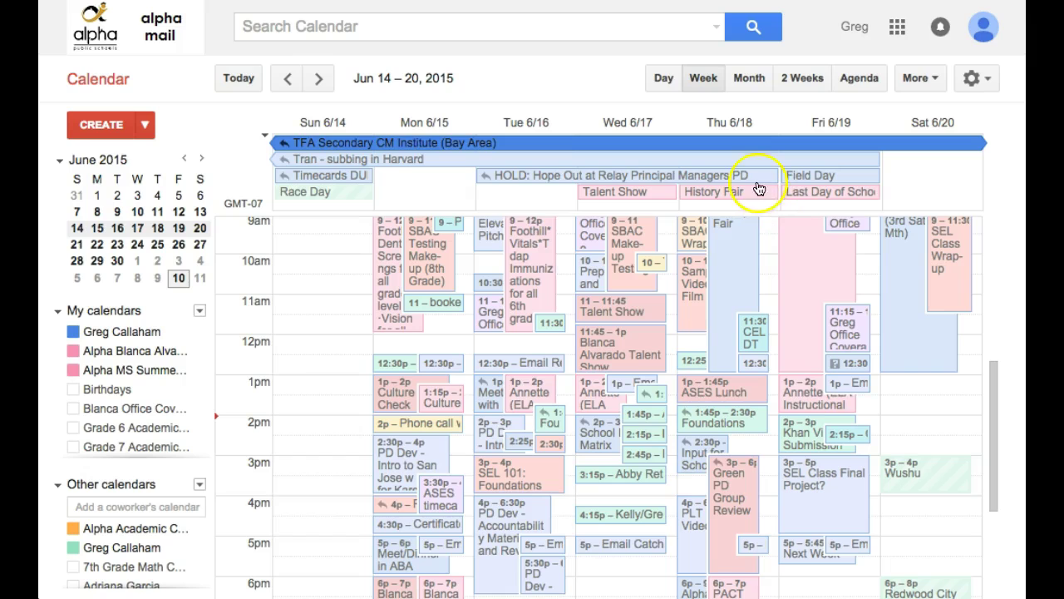
{"action": "left_click", "coordinate": [666, 87]}
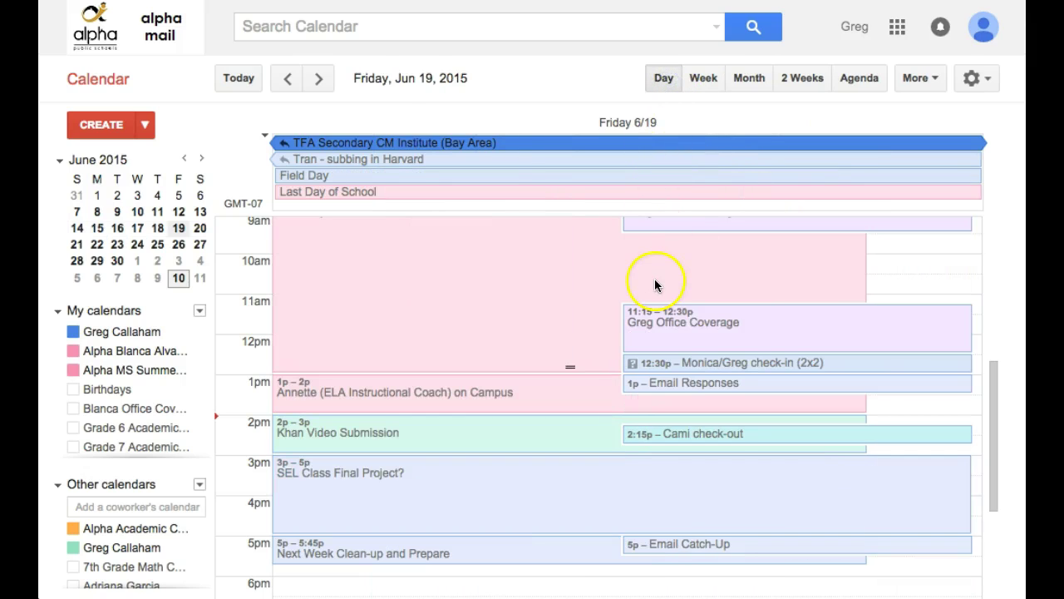
{"action": "scroll", "coordinate": [567, 241], "scroll_direction": "down", "scroll_amount": 4}
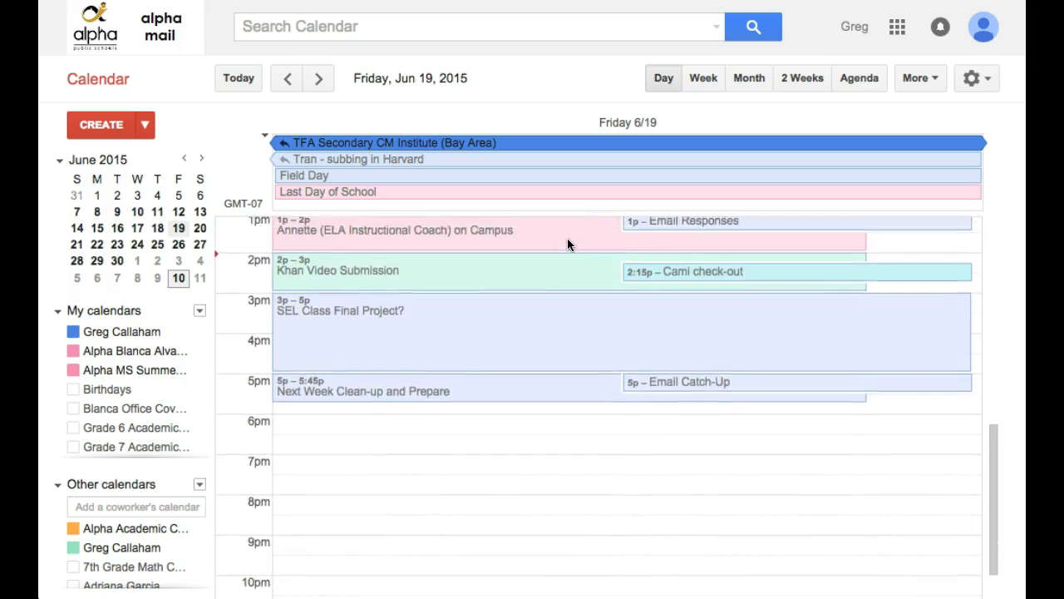
{"action": "scroll", "coordinate": [568, 241], "scroll_direction": "up", "scroll_amount": 7}
{"action": "scroll", "coordinate": [567, 238], "scroll_direction": "up", "scroll_amount": 3}
{"action": "scroll", "coordinate": [567, 238], "scroll_direction": "down", "scroll_amount": 2}
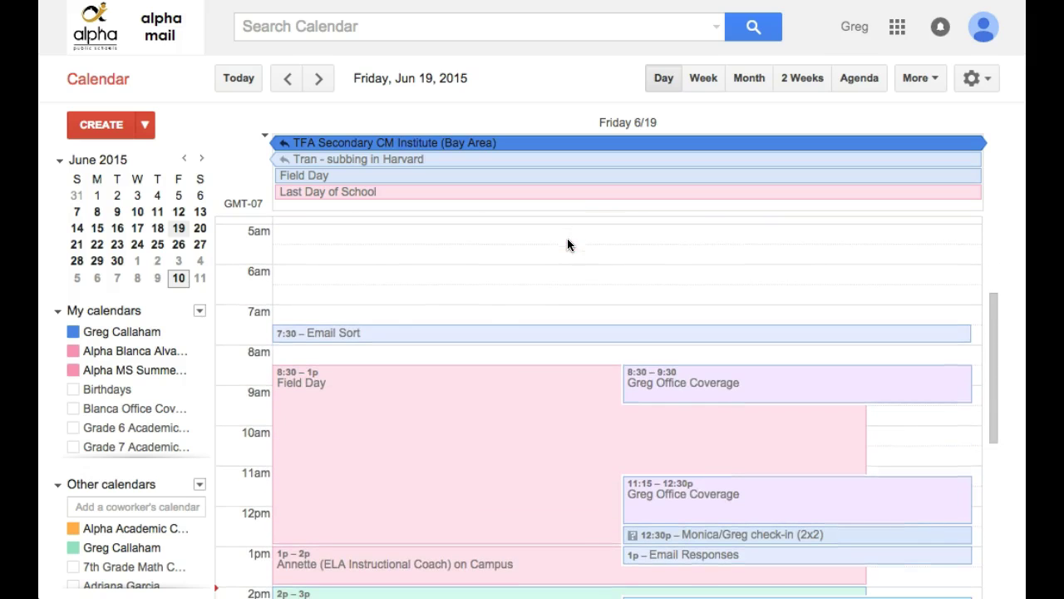
{"action": "scroll", "coordinate": [464, 449], "scroll_direction": "down", "scroll_amount": 2}
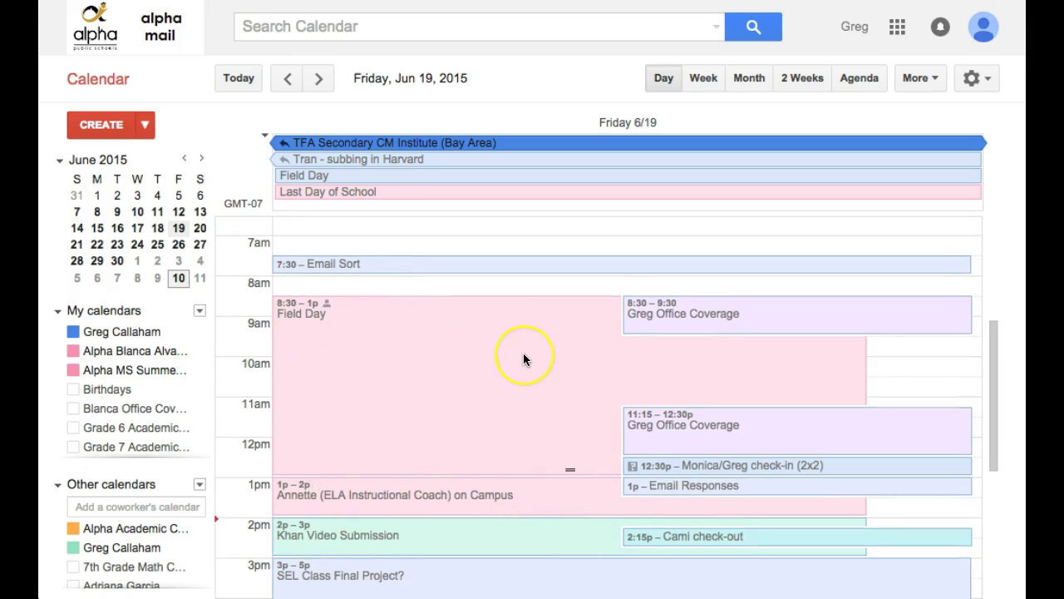
{"action": "scroll", "coordinate": [523, 359], "scroll_direction": "down", "scroll_amount": 3}
{"action": "scroll", "coordinate": [523, 358], "scroll_direction": "up", "scroll_amount": 2}
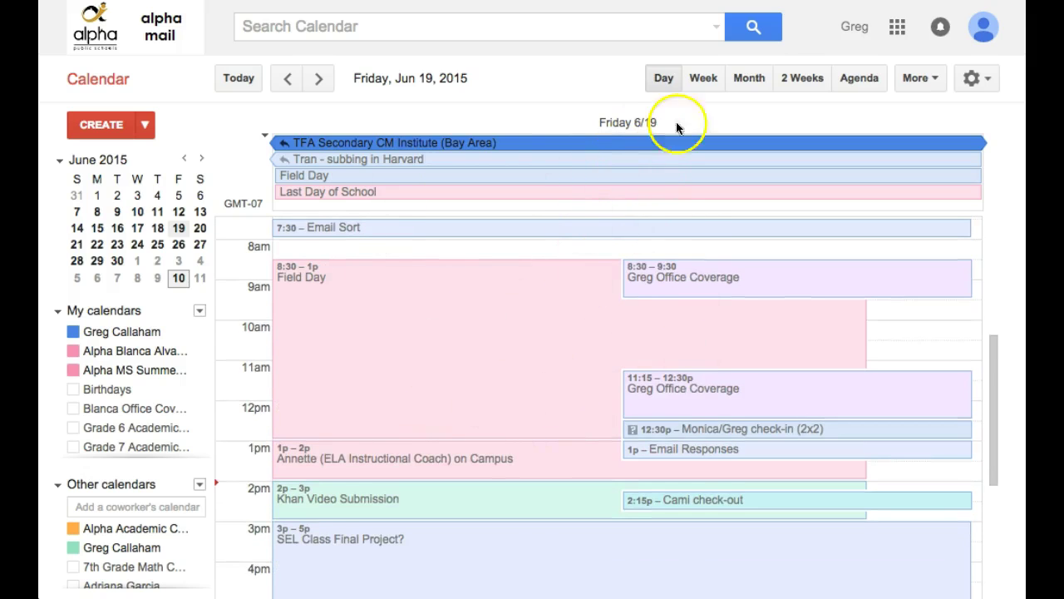
{"action": "left_click", "coordinate": [703, 80]}
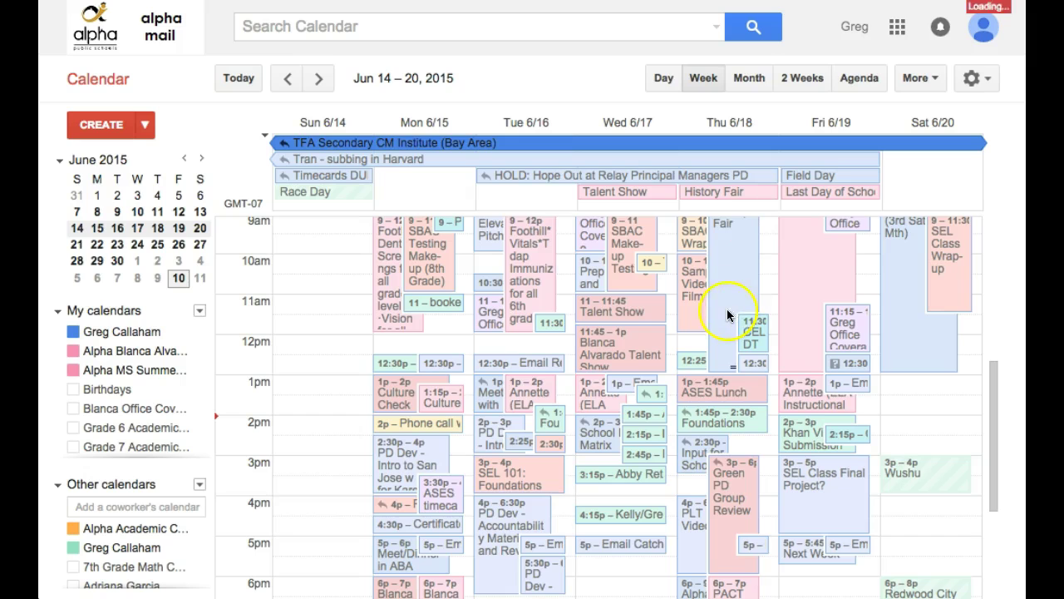
Show June 2015 in Month view and check June 1's full event list.
{"action": "left_click", "coordinate": [748, 88]}
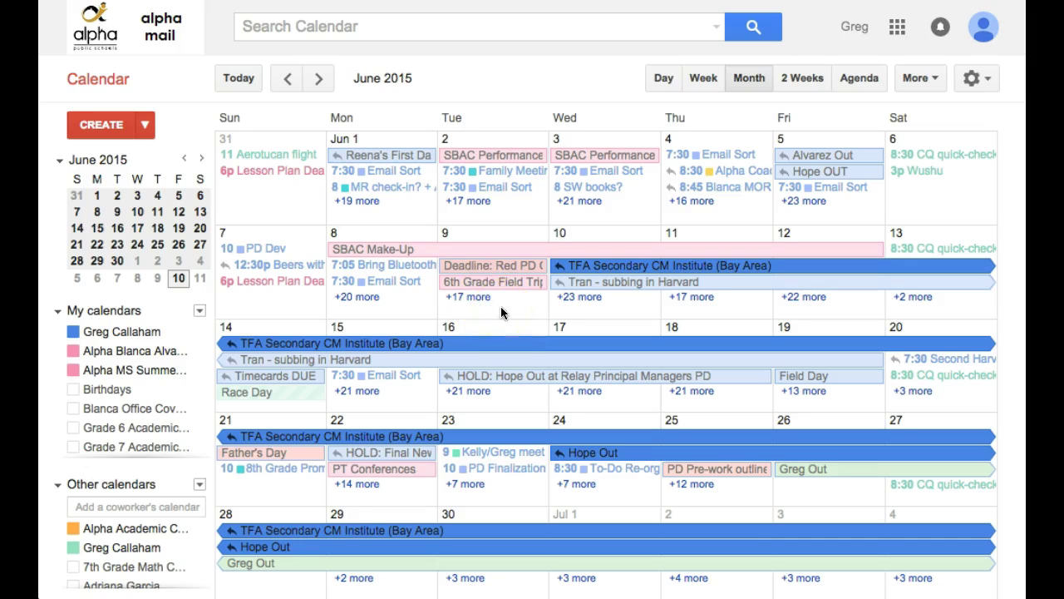
{"action": "left_click", "coordinate": [370, 200]}
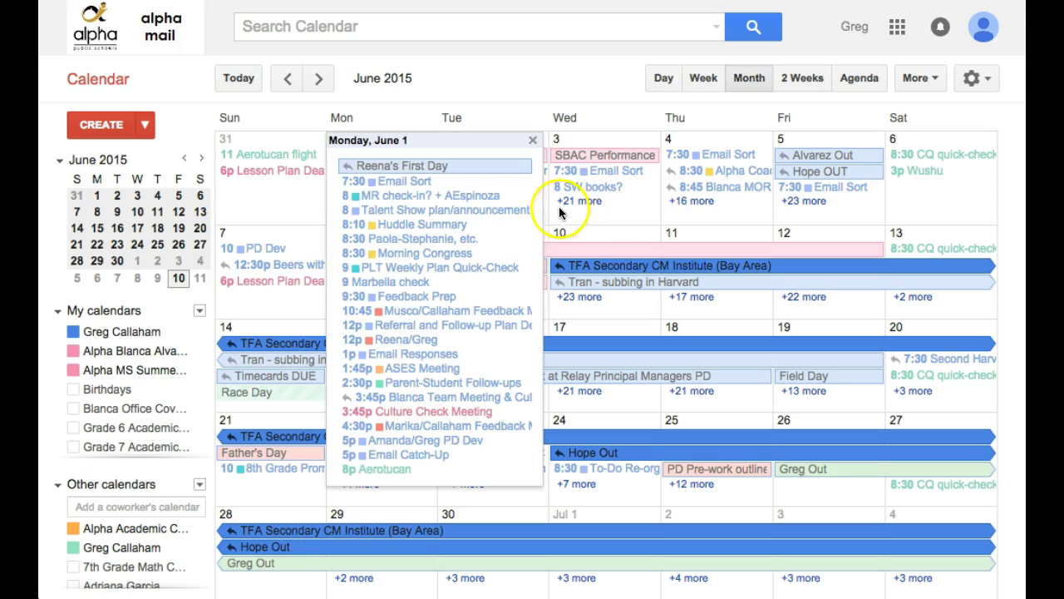
{"action": "left_click", "coordinate": [508, 112]}
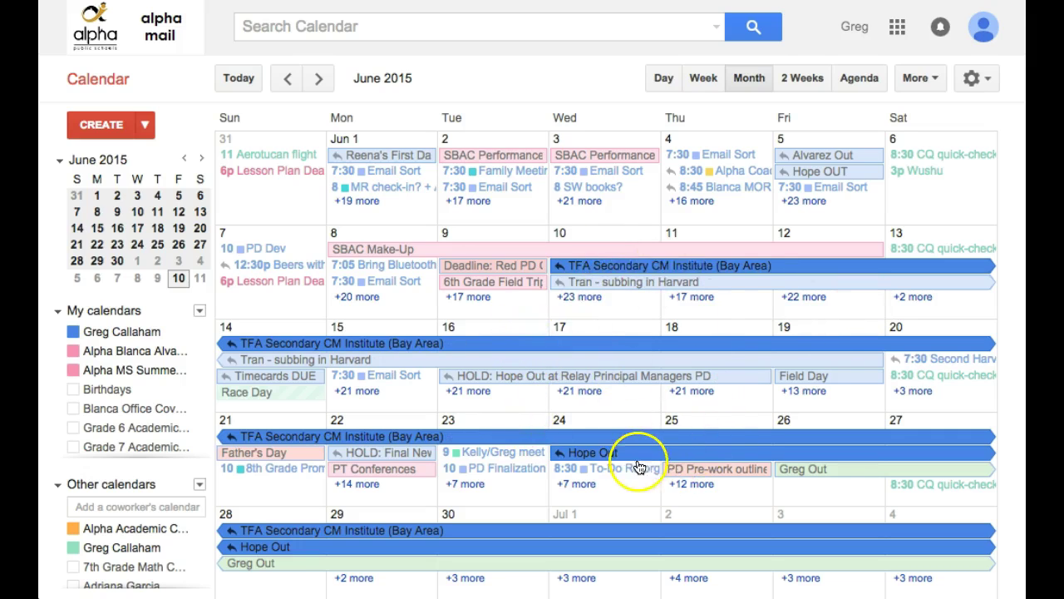
Switch to the 2 Weeks view covering Jun 14 – 27 and open the gear menu.
{"action": "left_click", "coordinate": [805, 80]}
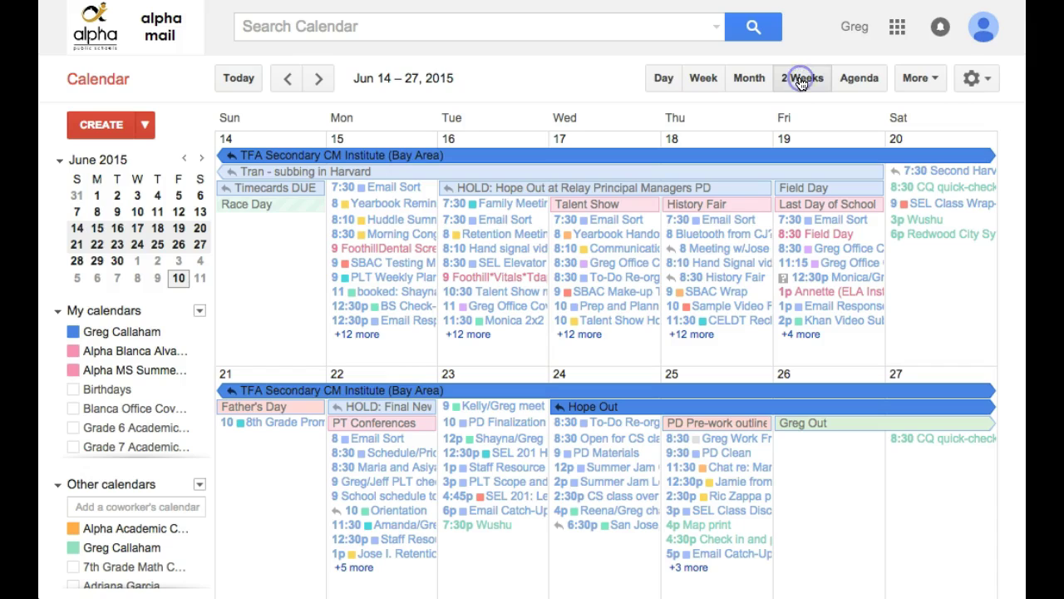
{"action": "left_click", "coordinate": [923, 78]}
{"action": "left_click", "coordinate": [977, 78]}
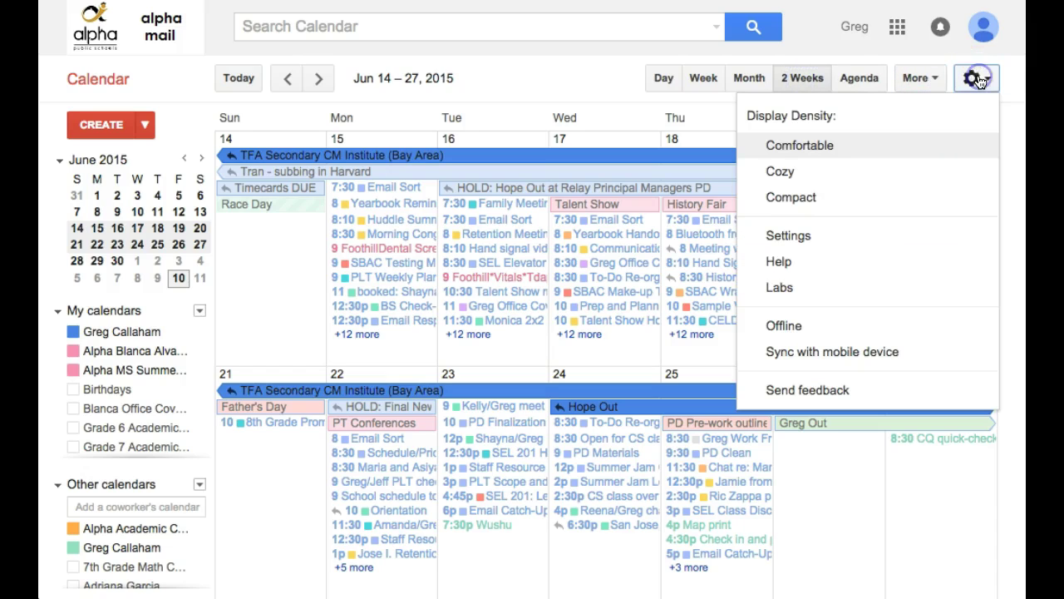
In Settings, change the Custom view length from 2 Weeks to 5 Days.
{"action": "left_click", "coordinate": [811, 238]}
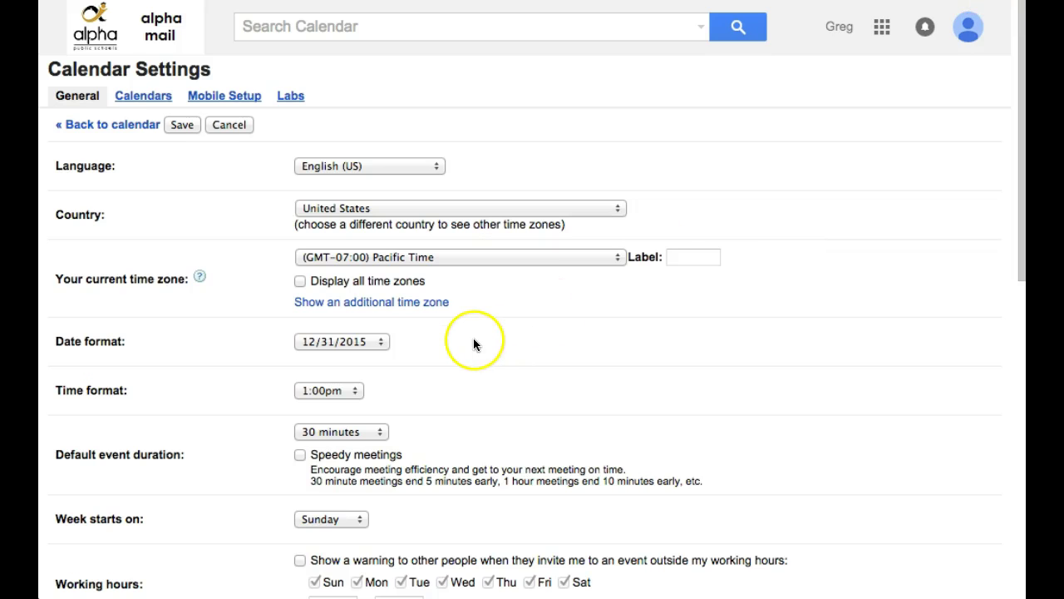
{"action": "scroll", "coordinate": [473, 340], "scroll_direction": "down", "scroll_amount": 6}
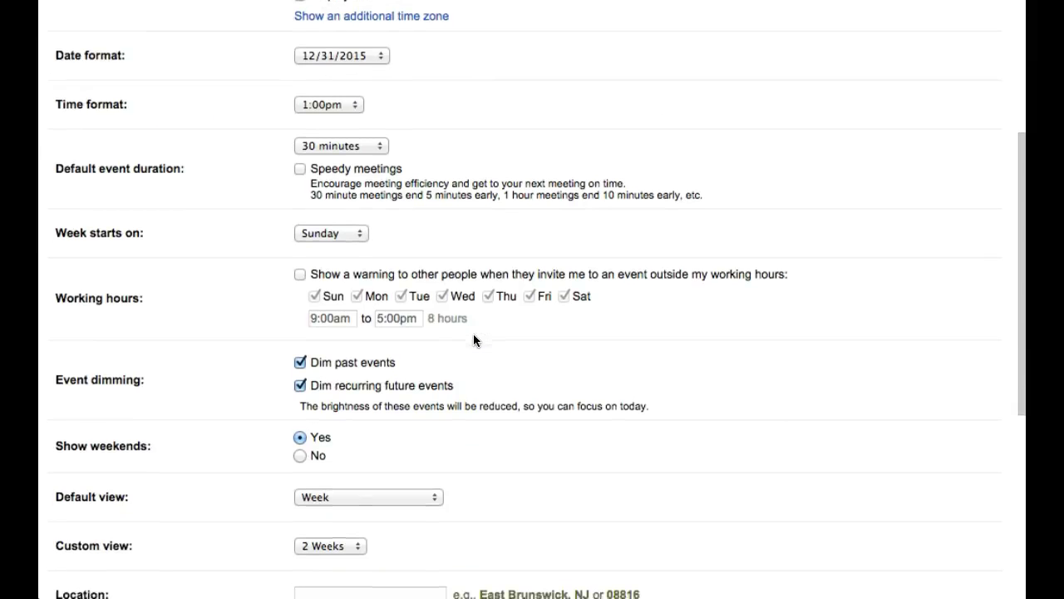
{"action": "scroll", "coordinate": [473, 341], "scroll_direction": "down", "scroll_amount": 2}
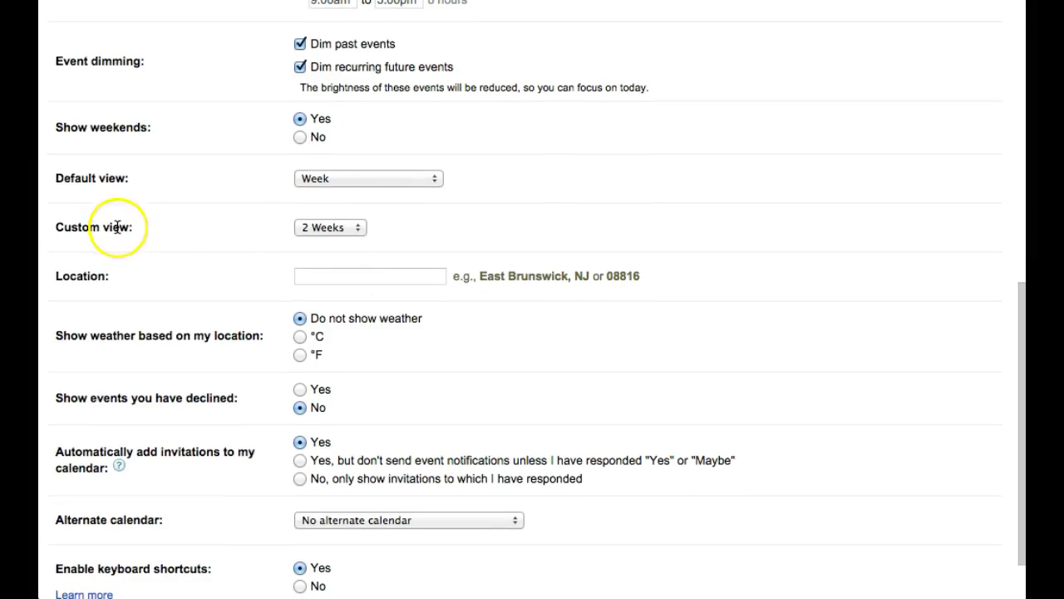
{"action": "left_click", "coordinate": [334, 223]}
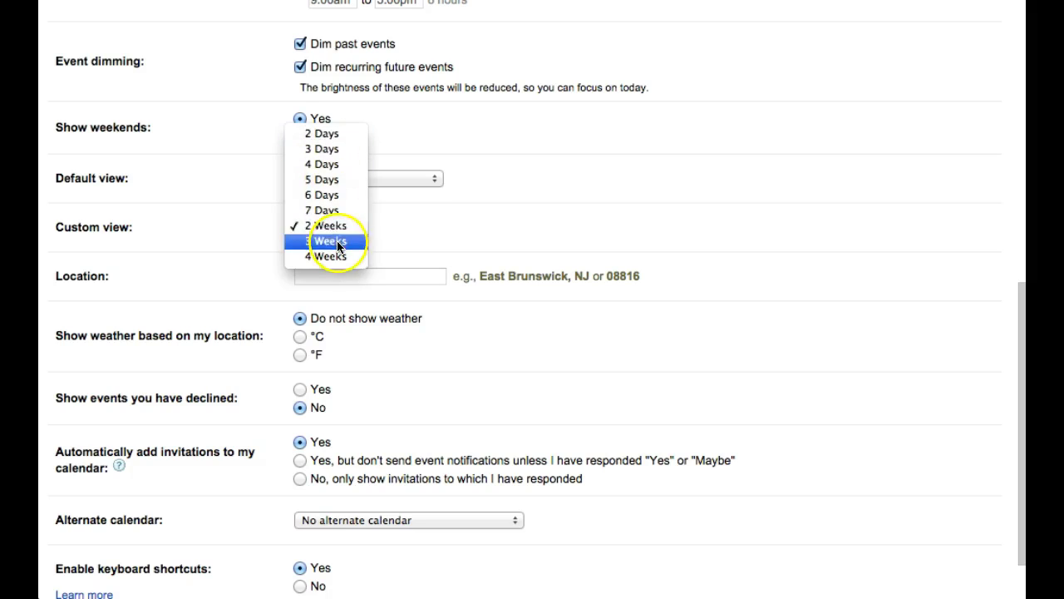
{"action": "left_click", "coordinate": [335, 180]}
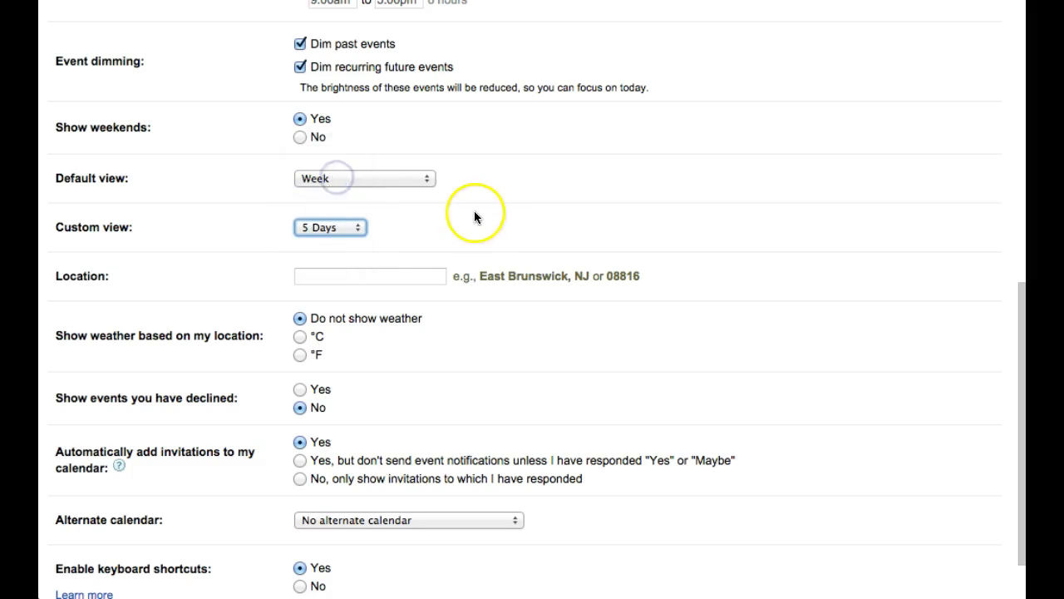
{"action": "scroll", "coordinate": [476, 189], "scroll_direction": "up", "scroll_amount": 5}
{"action": "scroll", "coordinate": [476, 192], "scroll_direction": "up", "scroll_amount": 3}
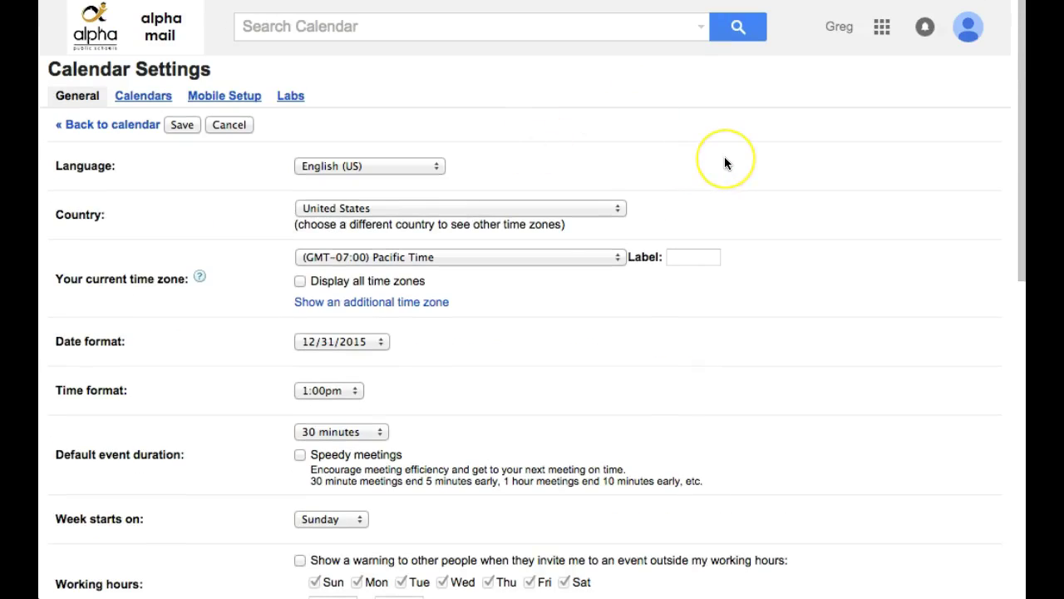
Save the settings, try the 5 Days view, then return to the Jun 14 – 20 Week view.
{"action": "left_click", "coordinate": [182, 130]}
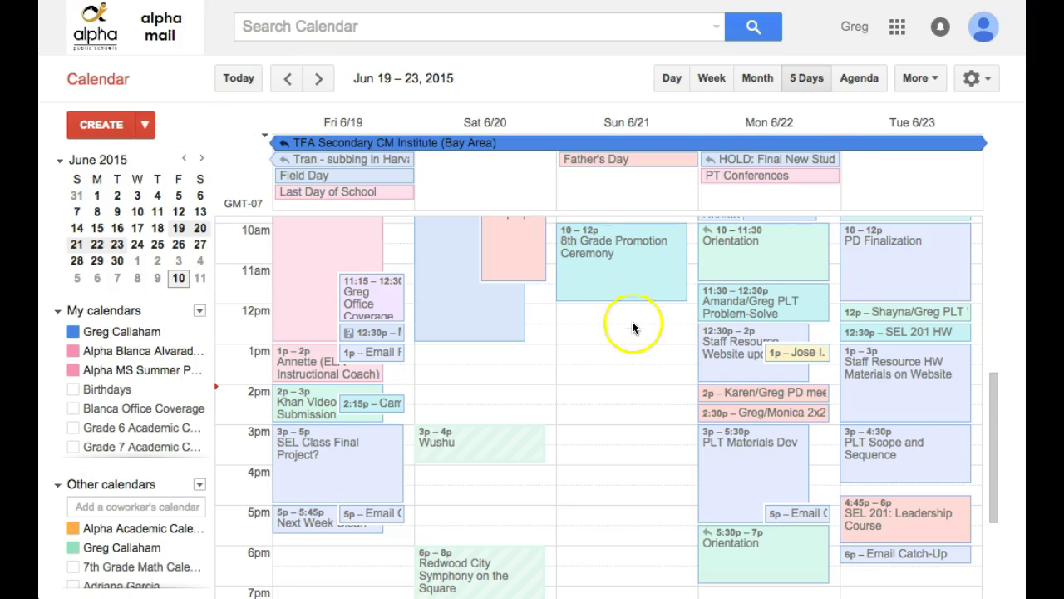
{"action": "left_click", "coordinate": [803, 80]}
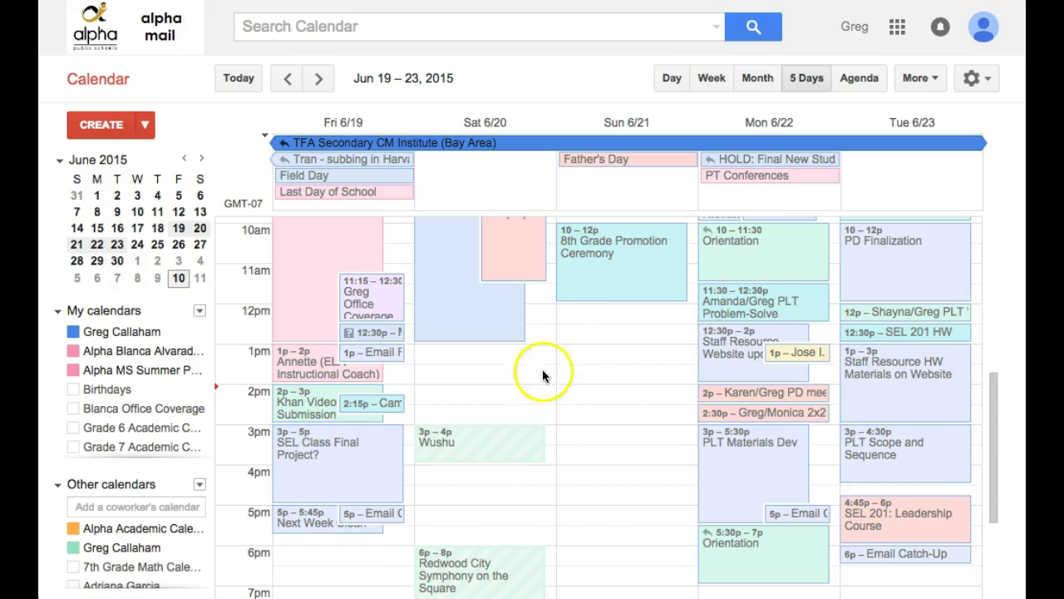
{"action": "scroll", "coordinate": [688, 387], "scroll_direction": "down", "scroll_amount": 1}
{"action": "scroll", "coordinate": [688, 387], "scroll_direction": "up", "scroll_amount": 1}
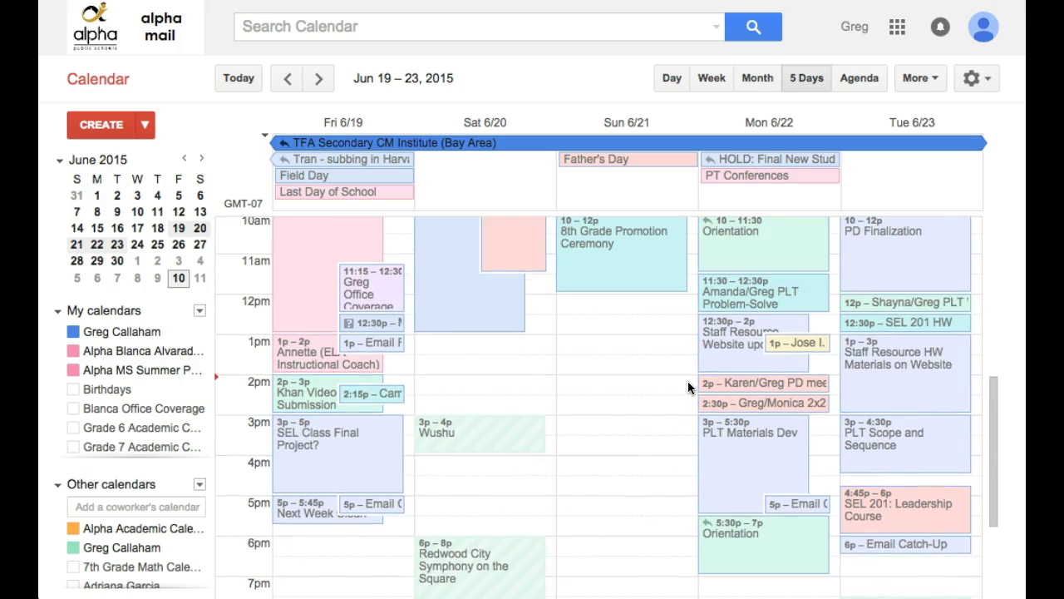
{"action": "scroll", "coordinate": [688, 381], "scroll_direction": "up", "scroll_amount": 1}
{"action": "left_click", "coordinate": [725, 179]}
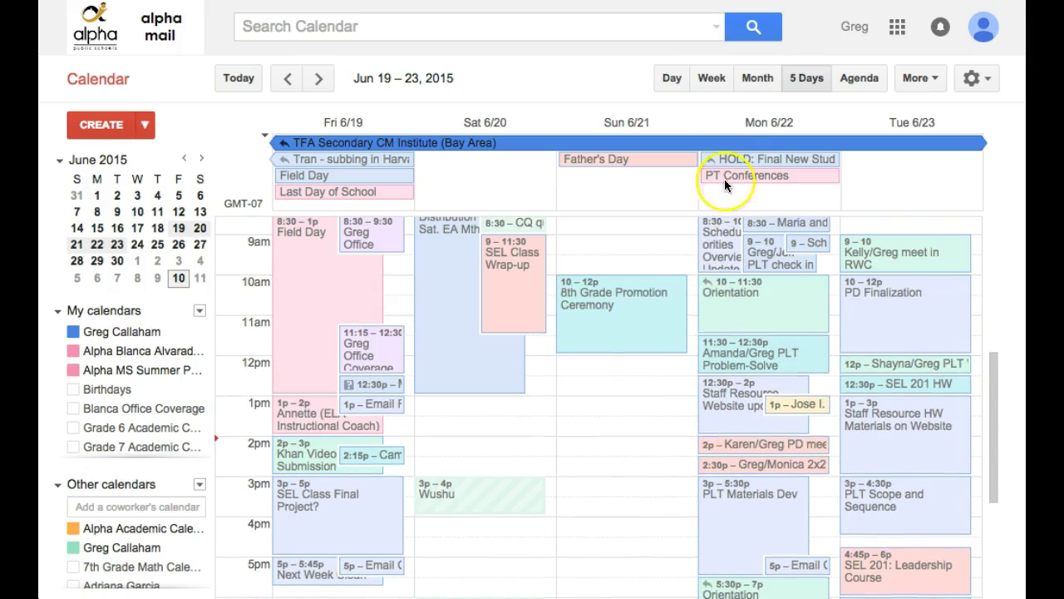
{"action": "left_click", "coordinate": [709, 75]}
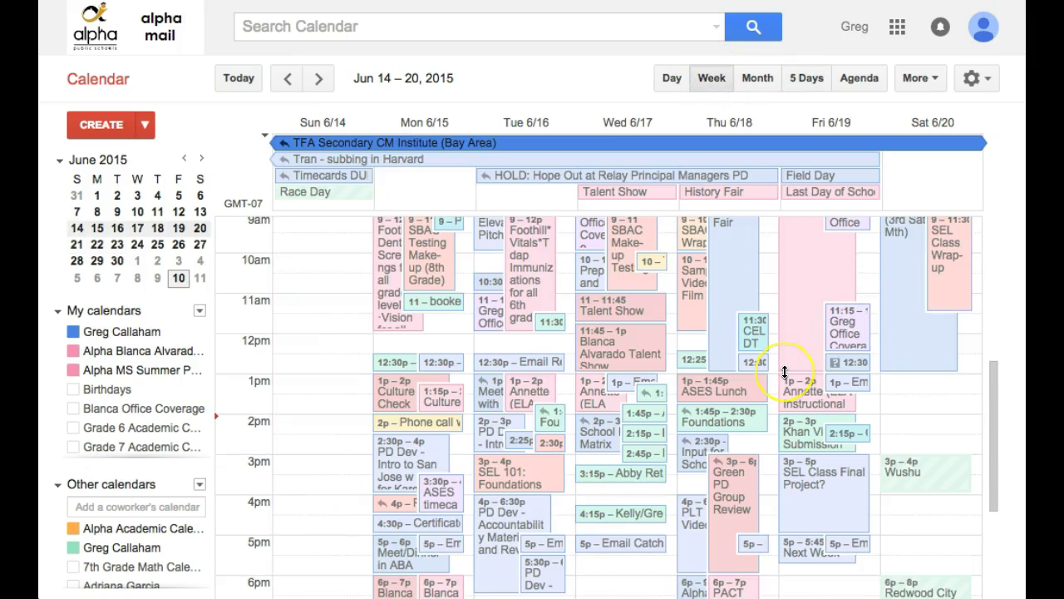
Collapse both My calendars and Other calendars, then expand My calendars again.
{"action": "left_click", "coordinate": [56, 310]}
{"action": "left_click", "coordinate": [57, 333]}
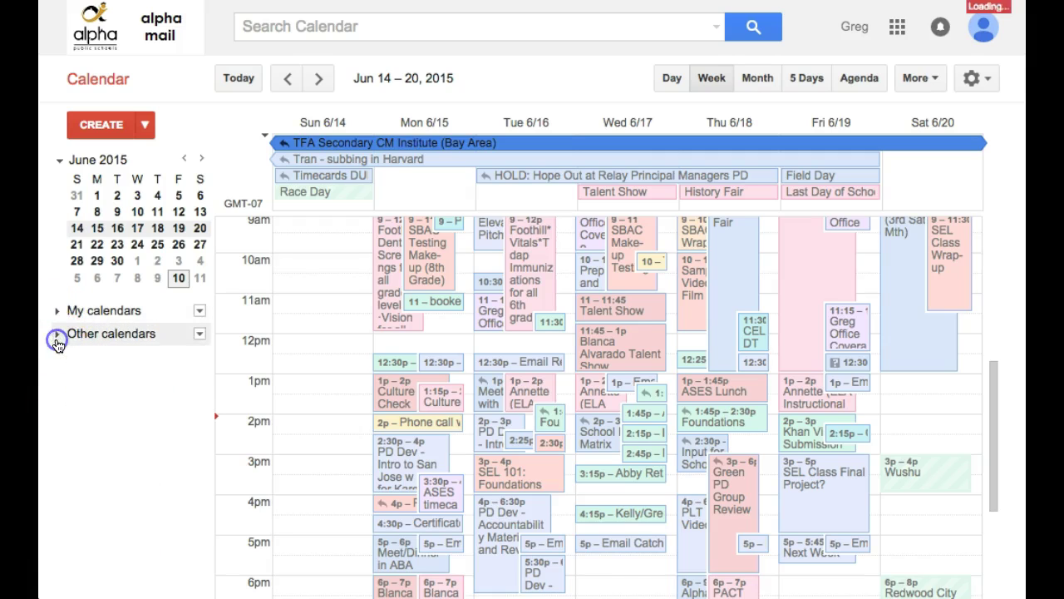
{"action": "left_click", "coordinate": [58, 312]}
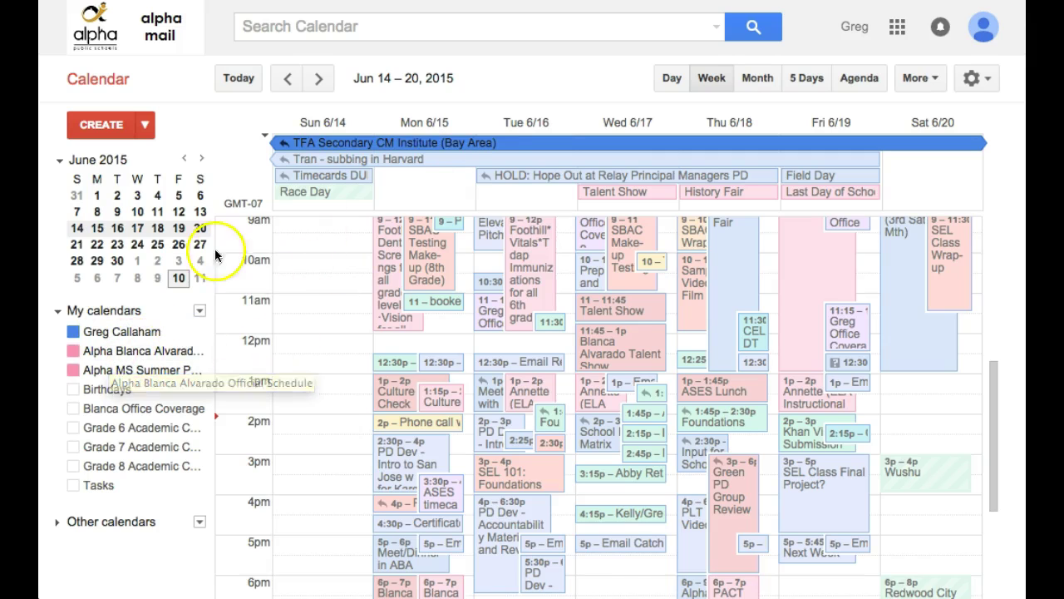
Hide and re-show the colleague's Alpha calendar and the Alpha MS Summer PD calendar.
{"action": "left_click", "coordinate": [73, 353]}
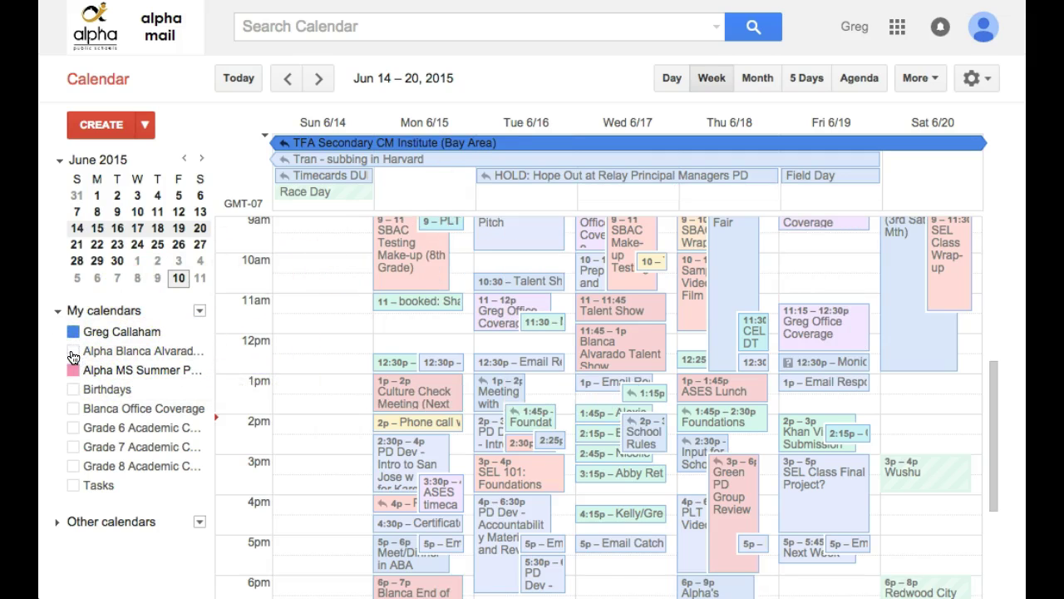
{"action": "left_click", "coordinate": [598, 236]}
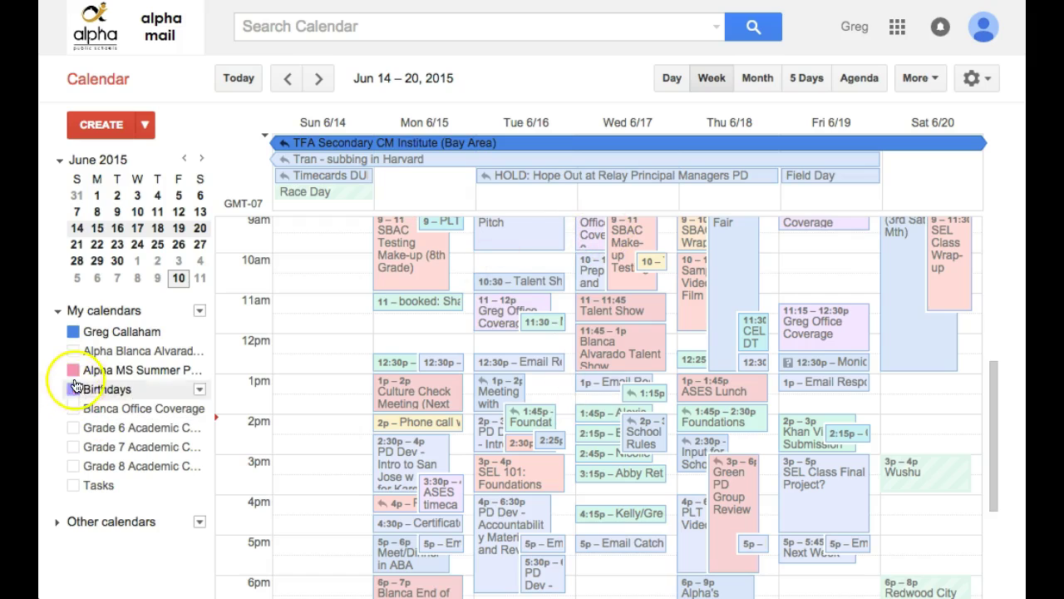
{"action": "left_click", "coordinate": [73, 351]}
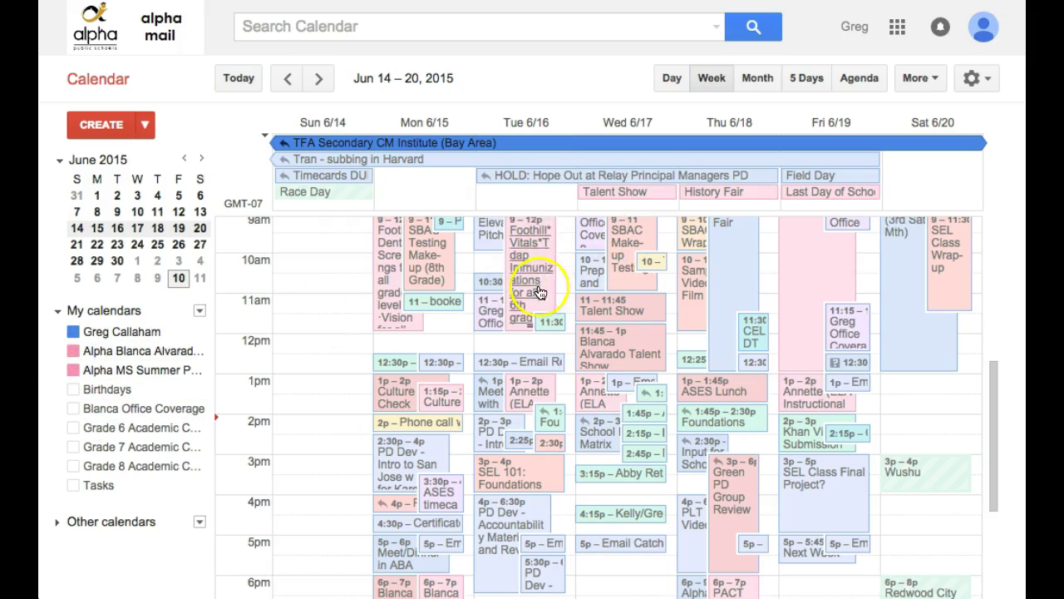
{"action": "left_click", "coordinate": [74, 372]}
{"action": "left_click", "coordinate": [74, 372]}
Try Birthdays, toggle office coverage and Grade 6 Academic Calendar on and off, and check My calendars options.
{"action": "left_click", "coordinate": [75, 391]}
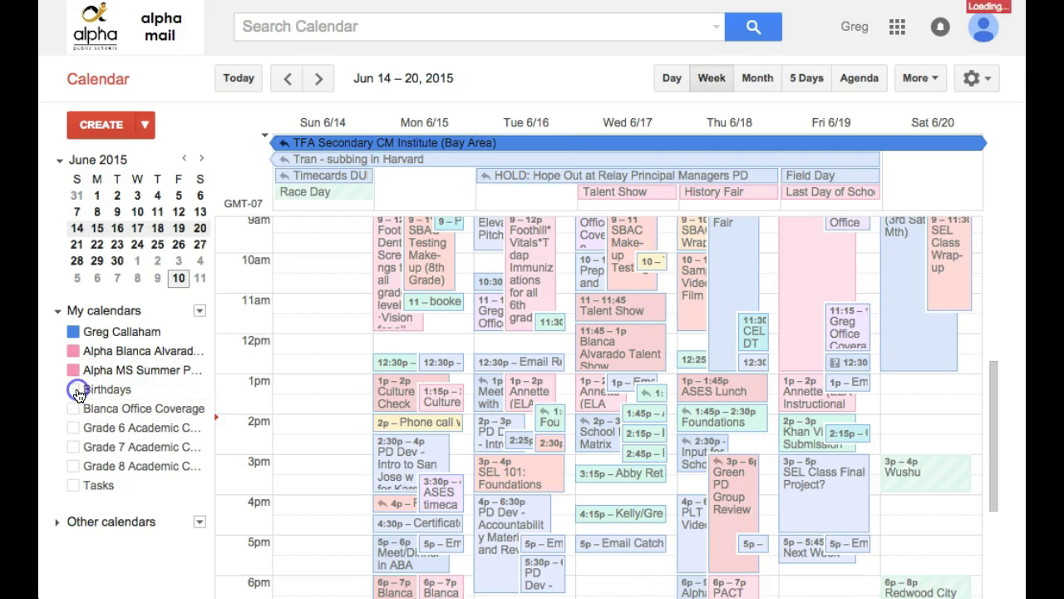
{"action": "left_click", "coordinate": [74, 408]}
{"action": "left_click", "coordinate": [73, 408]}
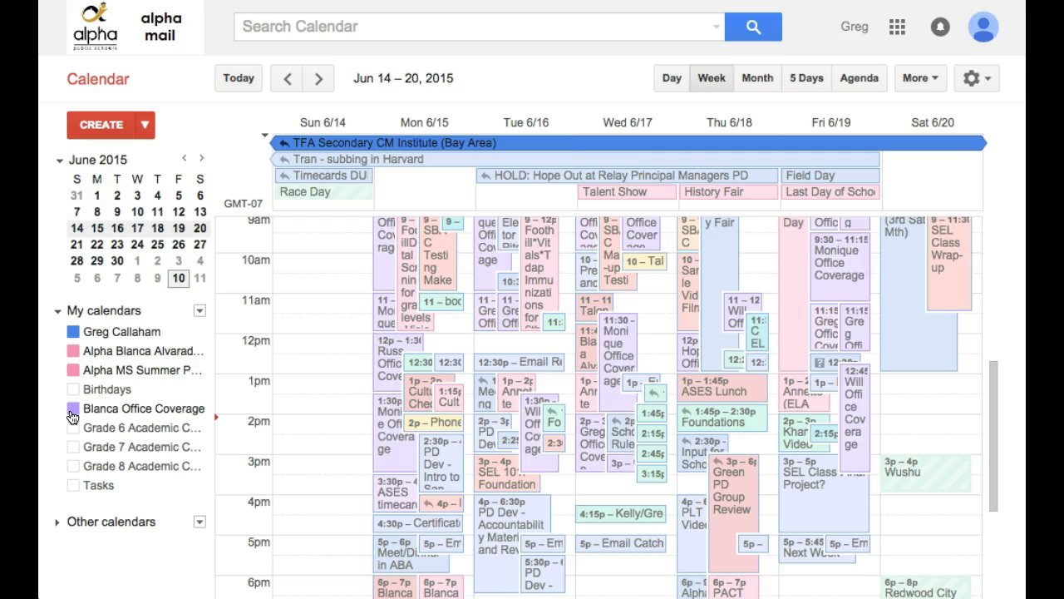
{"action": "left_click", "coordinate": [106, 435]}
{"action": "left_click", "coordinate": [107, 435]}
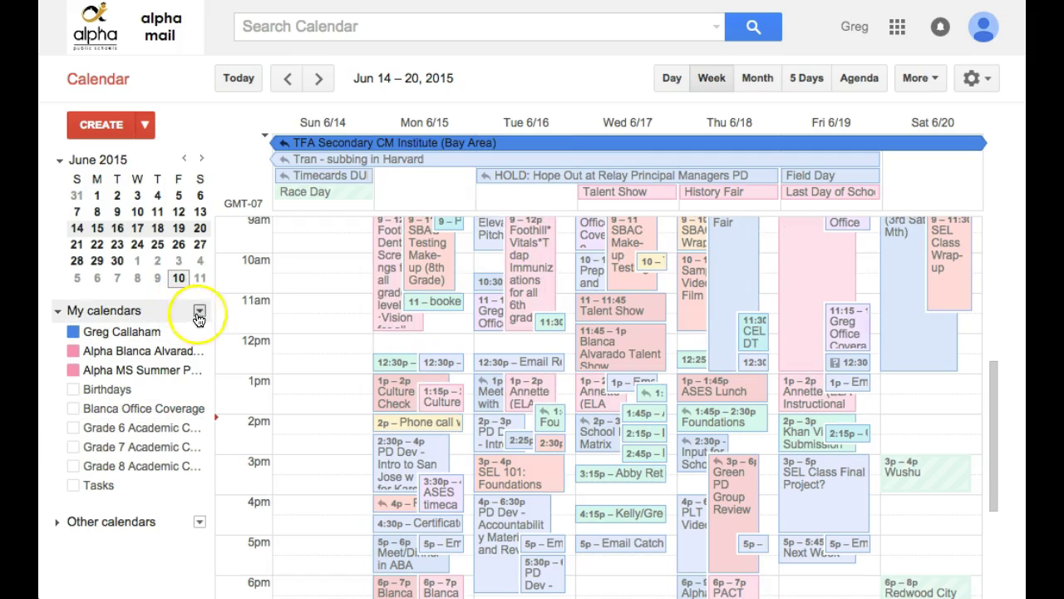
{"action": "left_click", "coordinate": [200, 311]}
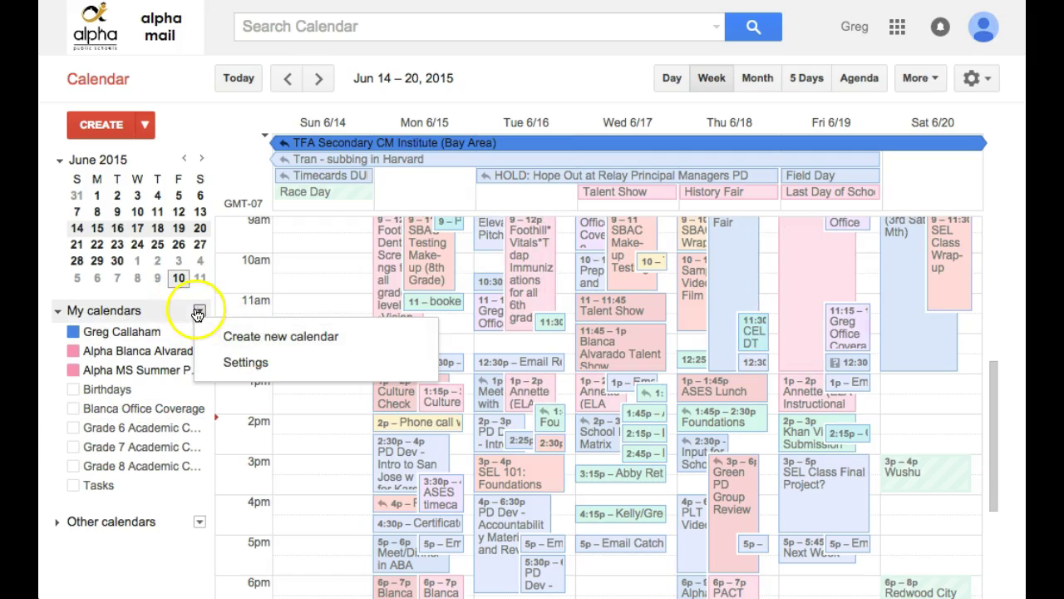
{"action": "left_click", "coordinate": [200, 311]}
Show and hide the Grade 7 Academic Calendar and the office coverage calendar.
{"action": "left_click", "coordinate": [96, 449]}
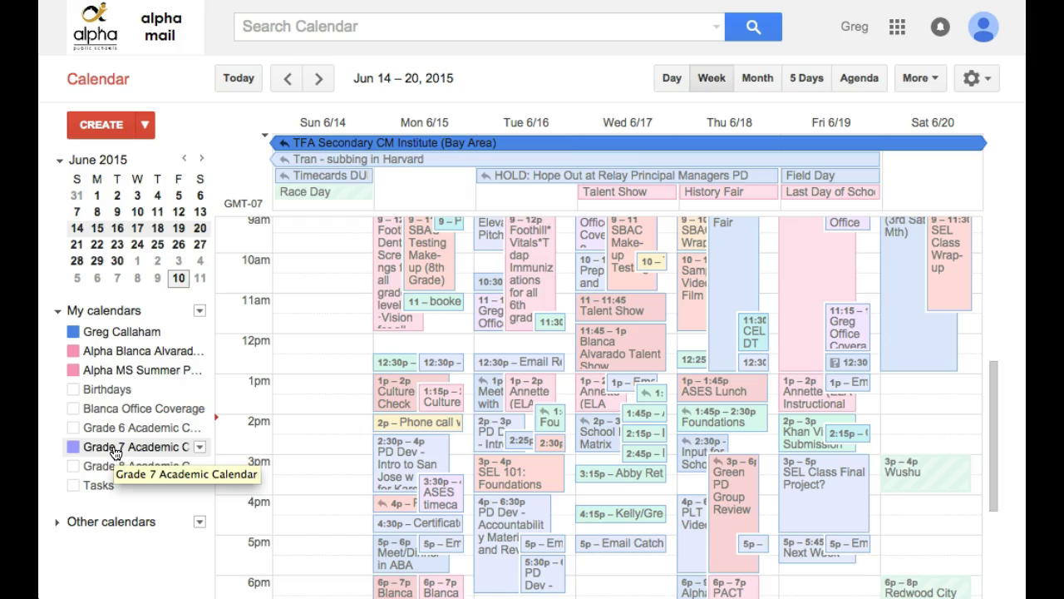
{"action": "left_click", "coordinate": [77, 449]}
{"action": "left_click", "coordinate": [150, 409]}
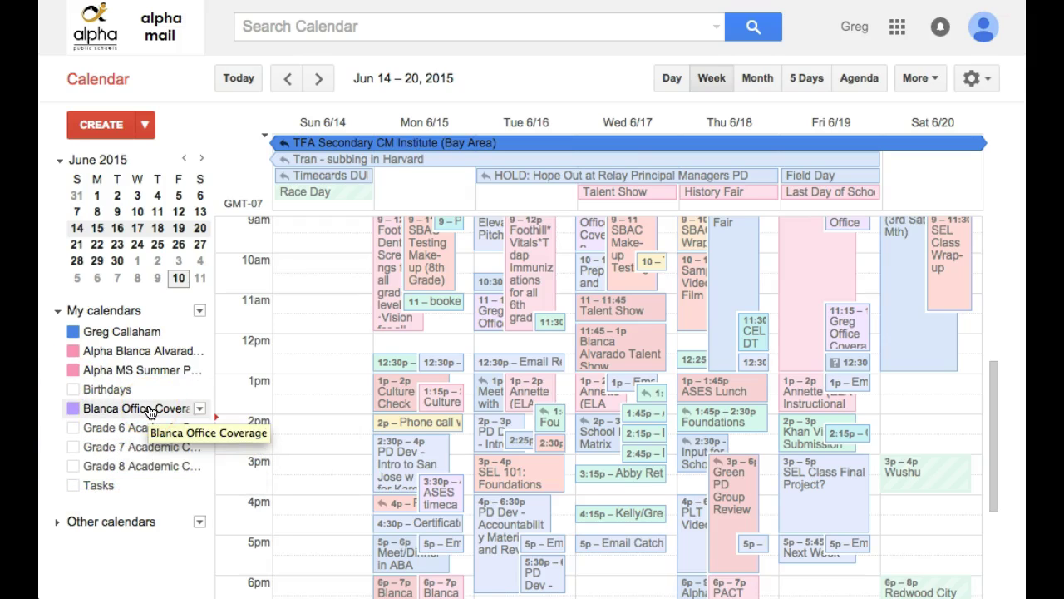
{"action": "left_click", "coordinate": [150, 410]}
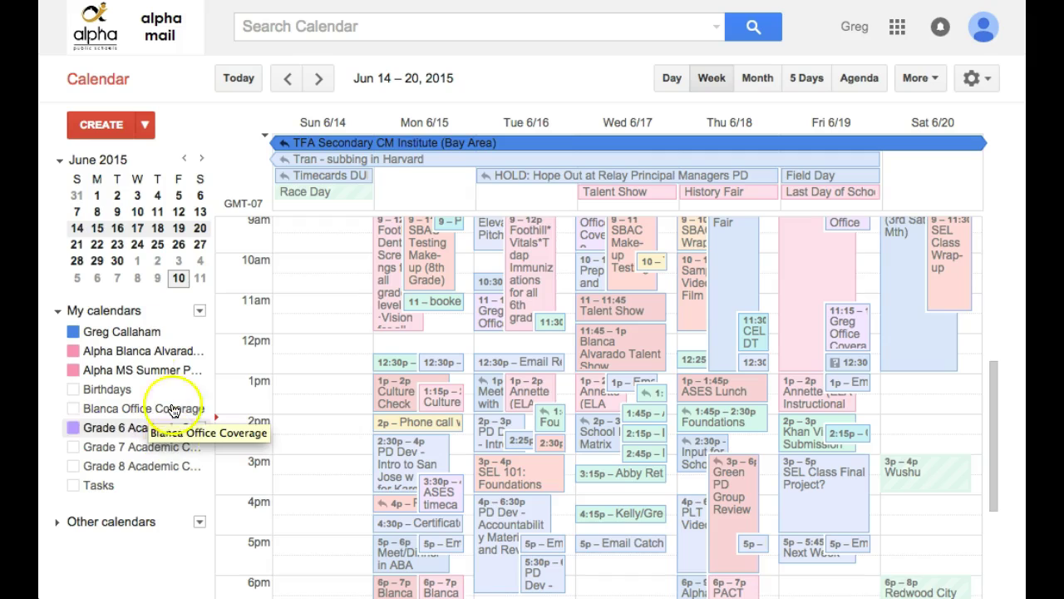
{"action": "left_click", "coordinate": [120, 357]}
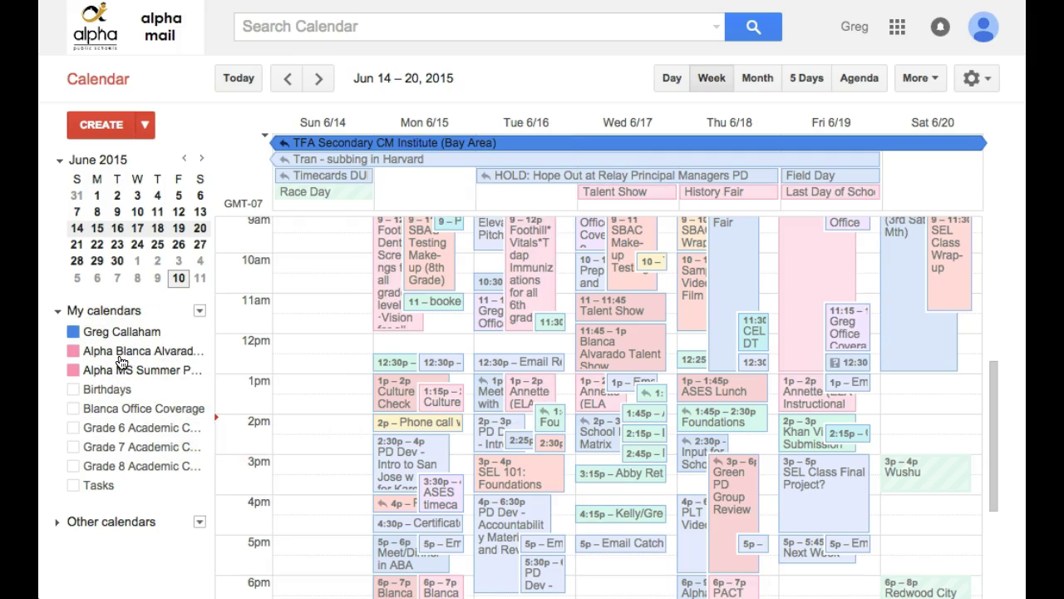
Toggle the colleague's Alpha calendar off and back on, then collapse My calendars.
{"action": "left_click", "coordinate": [74, 353]}
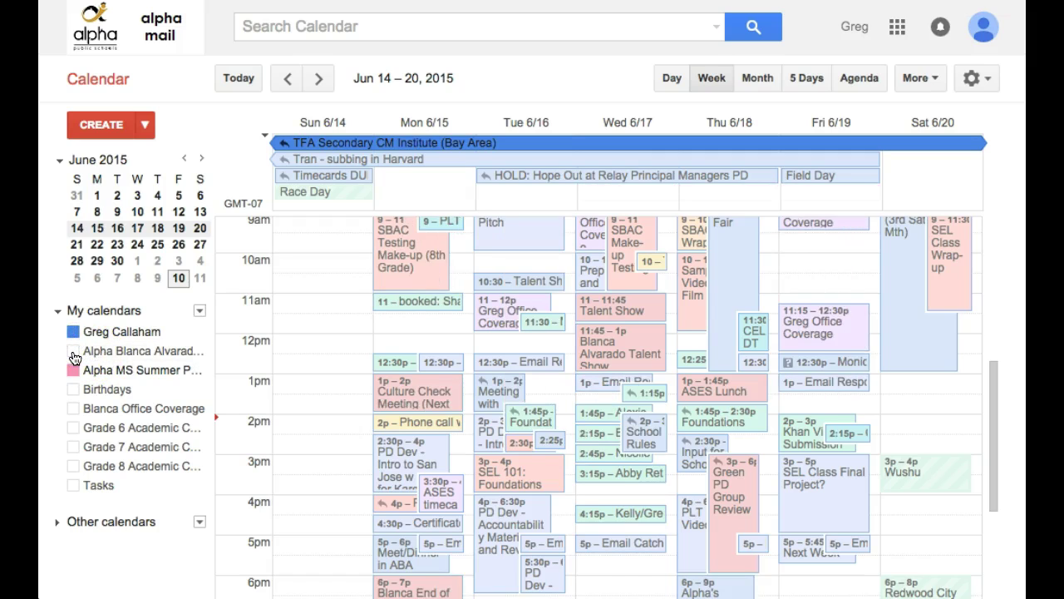
{"action": "left_click", "coordinate": [73, 356]}
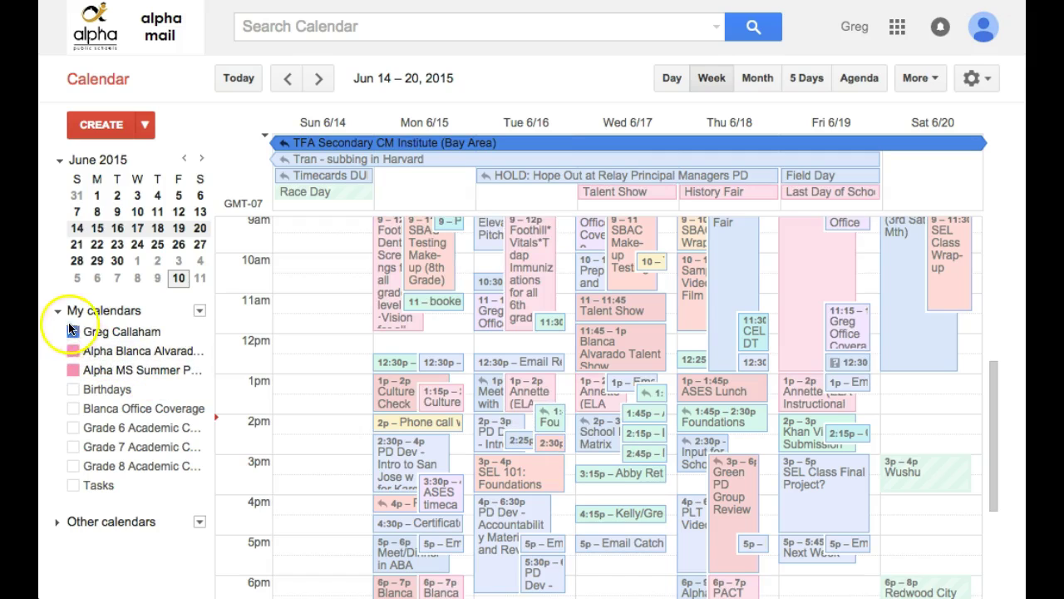
{"action": "left_click", "coordinate": [95, 464]}
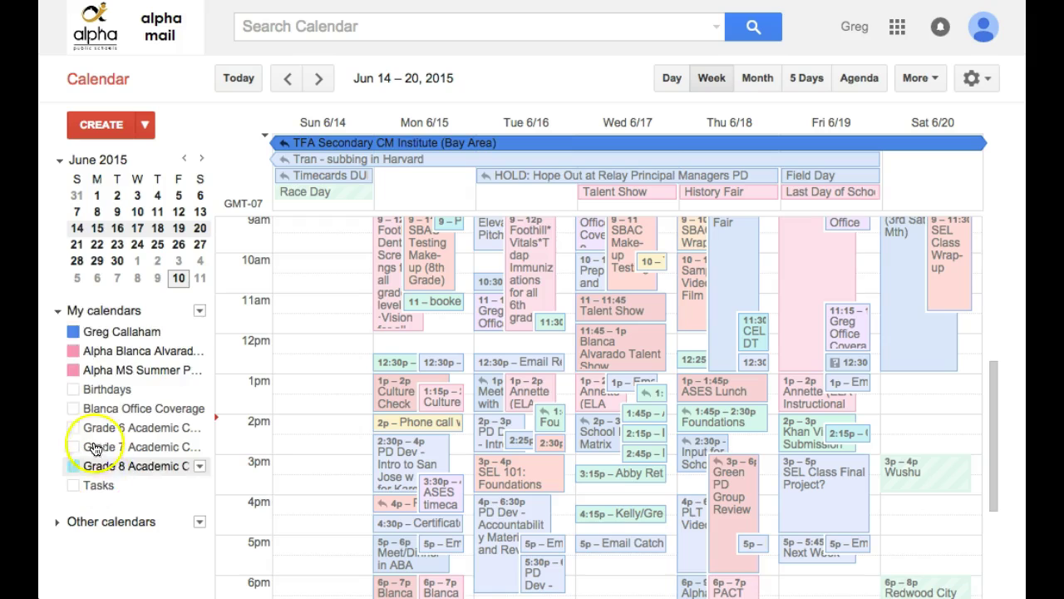
{"action": "left_click", "coordinate": [57, 311]}
Expand Other calendars, scroll through the list, and collapse My calendars.
{"action": "left_click", "coordinate": [55, 336]}
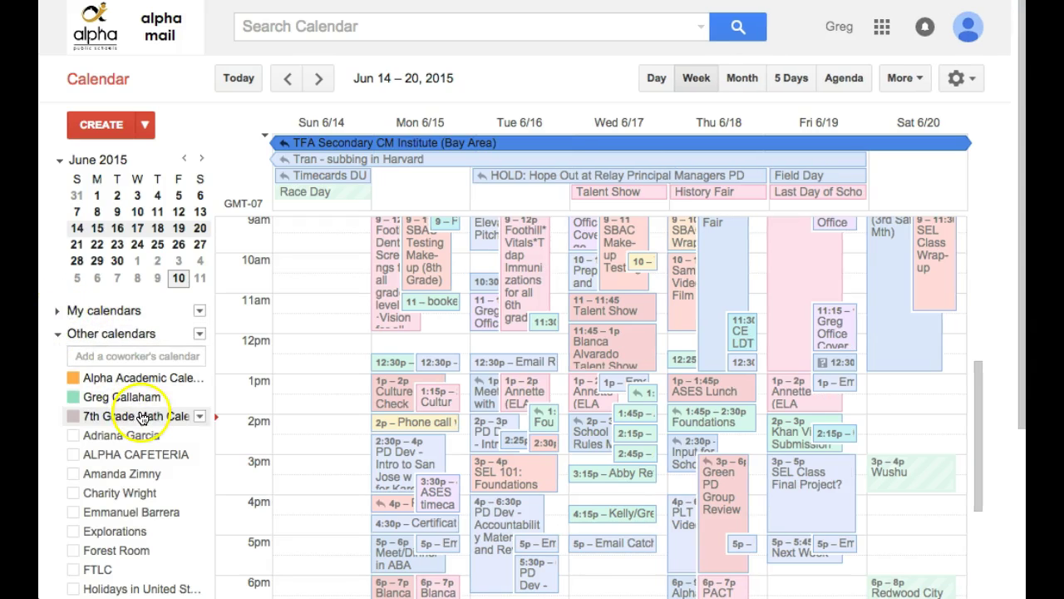
{"action": "scroll", "coordinate": [145, 453], "scroll_direction": "down", "scroll_amount": 3}
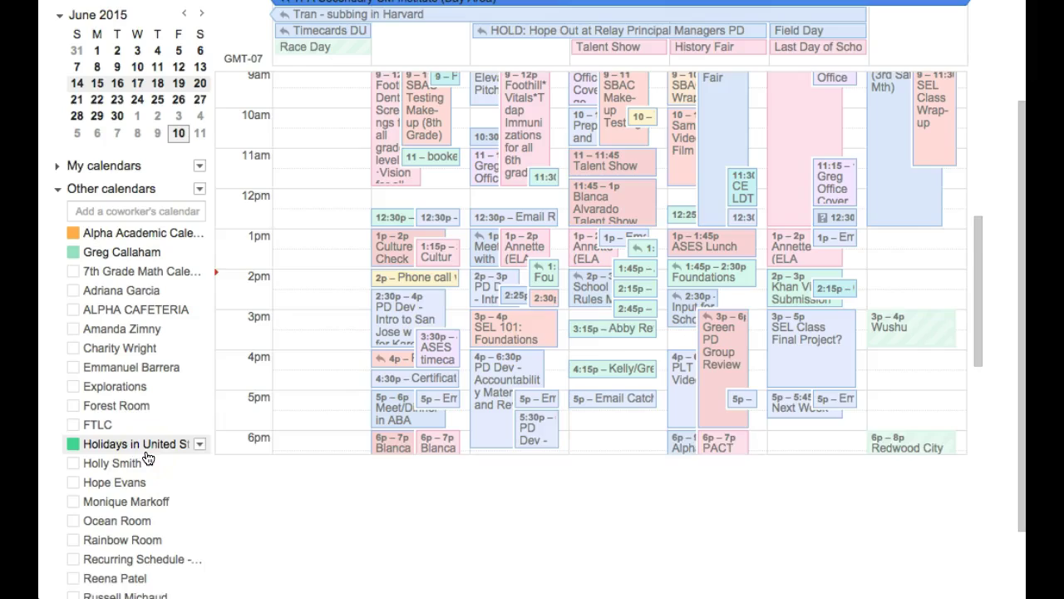
{"action": "scroll", "coordinate": [148, 520], "scroll_direction": "down", "scroll_amount": 3}
{"action": "scroll", "coordinate": [148, 532], "scroll_direction": "up", "scroll_amount": 3}
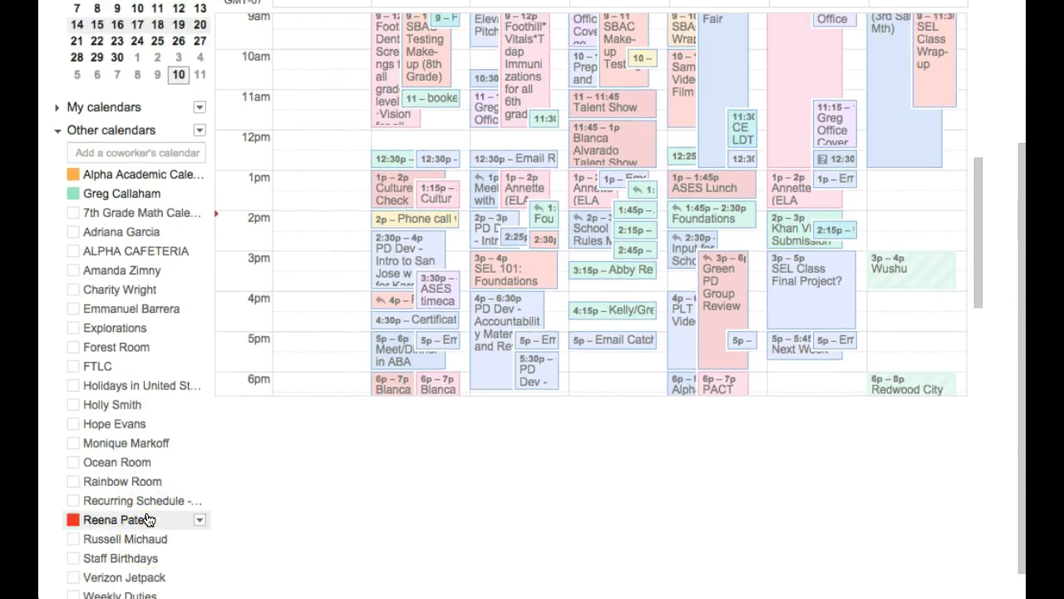
{"action": "scroll", "coordinate": [148, 520], "scroll_direction": "down", "scroll_amount": 1}
{"action": "scroll", "coordinate": [148, 520], "scroll_direction": "down", "scroll_amount": 1}
{"action": "scroll", "coordinate": [125, 366], "scroll_direction": "down", "scroll_amount": 1}
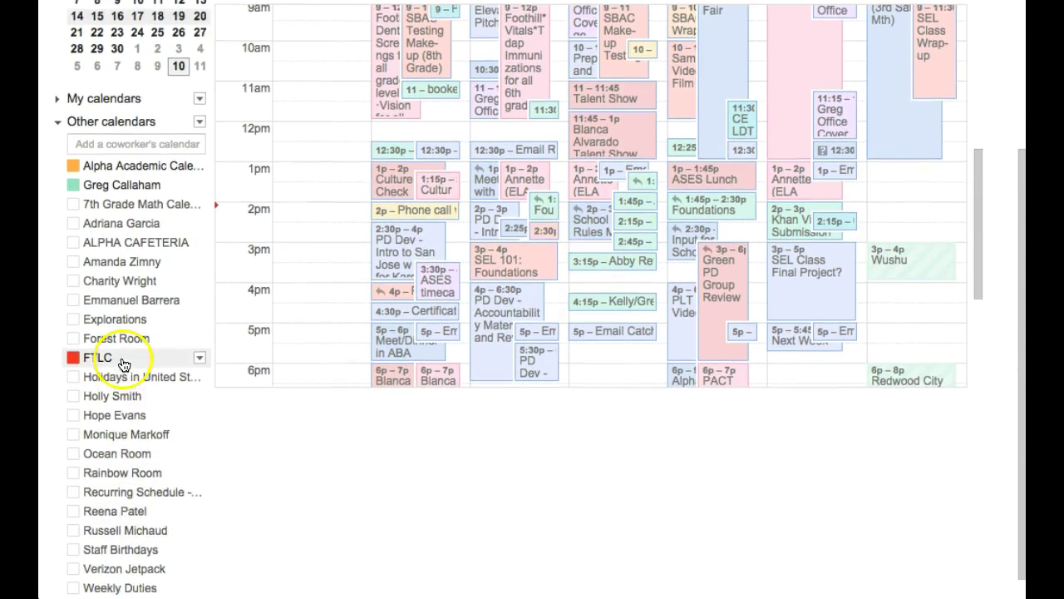
{"action": "scroll", "coordinate": [150, 522], "scroll_direction": "up", "scroll_amount": 4}
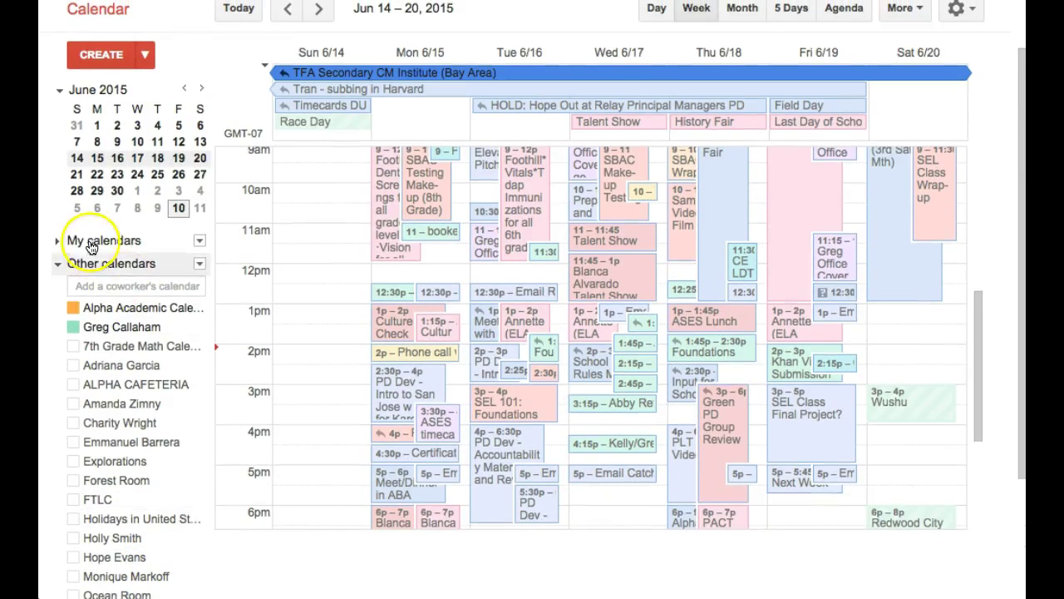
{"action": "left_click", "coordinate": [58, 242]}
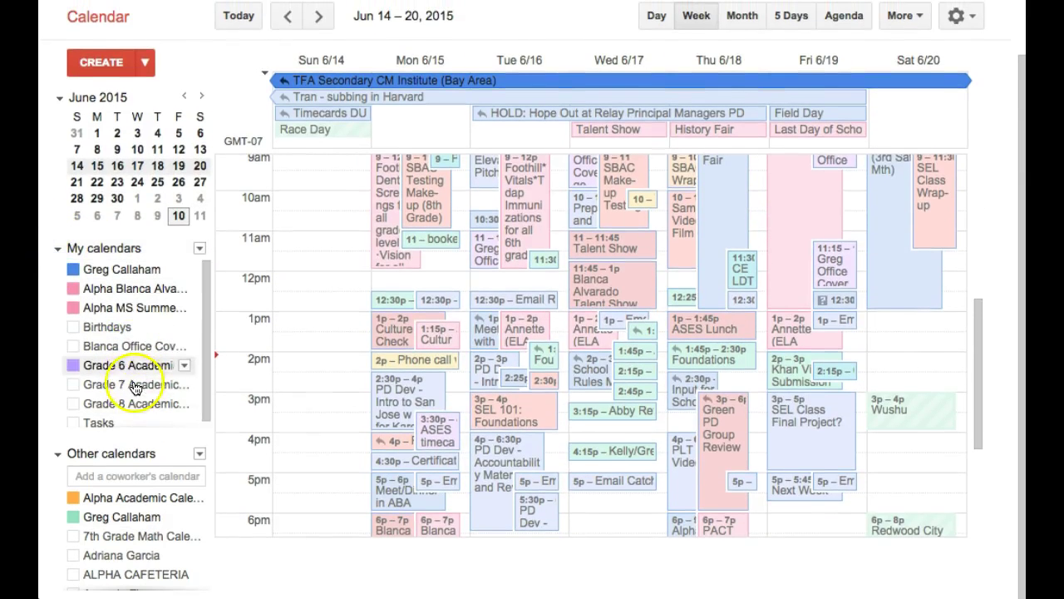
{"action": "left_click", "coordinate": [54, 247]}
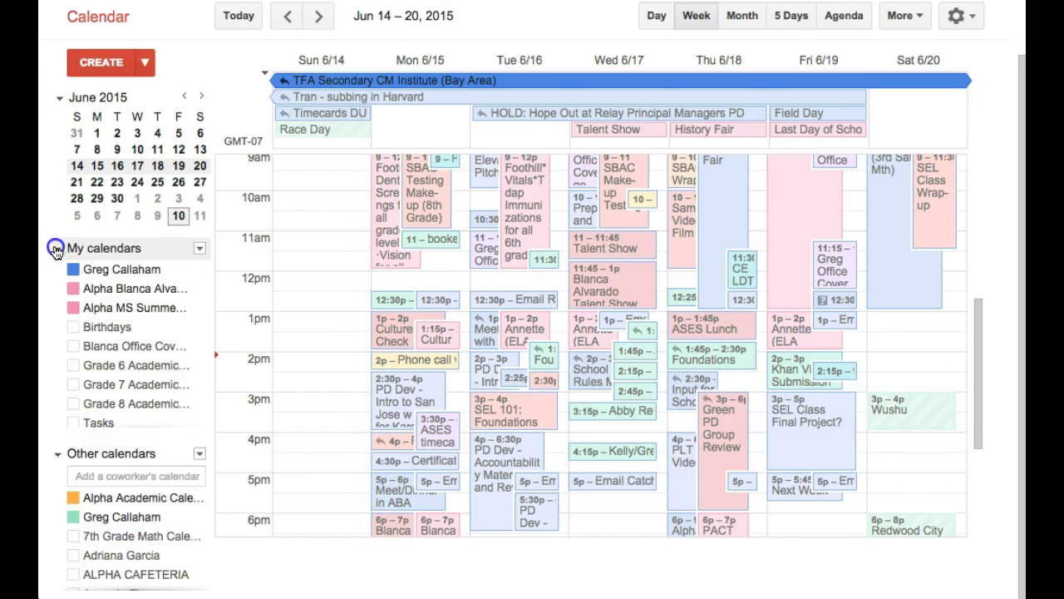
Show and hide two coworkers' calendars, then collapse Other calendars.
{"action": "left_click", "coordinate": [125, 432]}
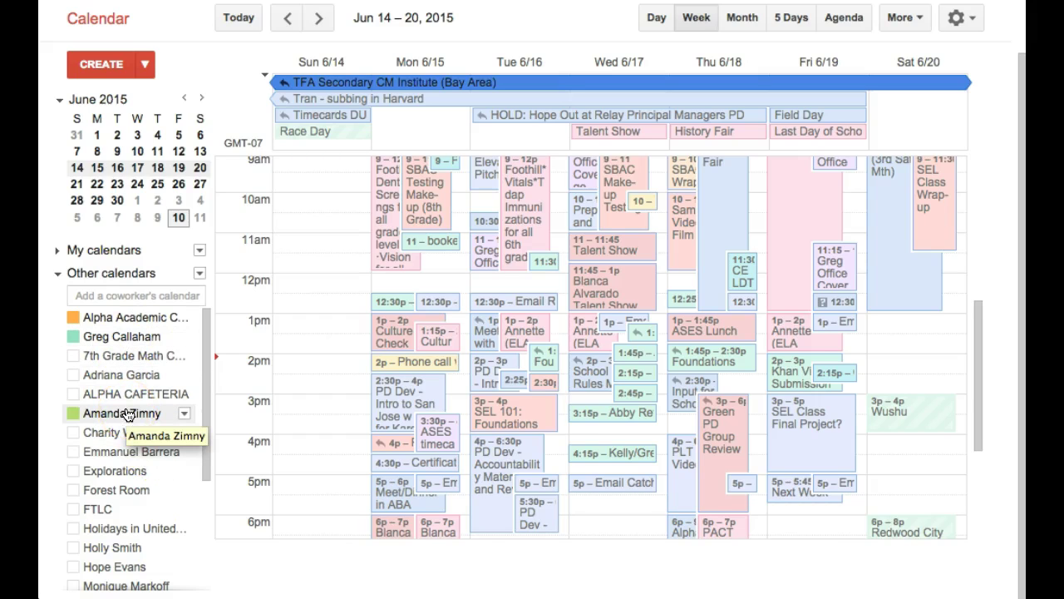
{"action": "scroll", "coordinate": [125, 432], "scroll_direction": "up", "scroll_amount": 2}
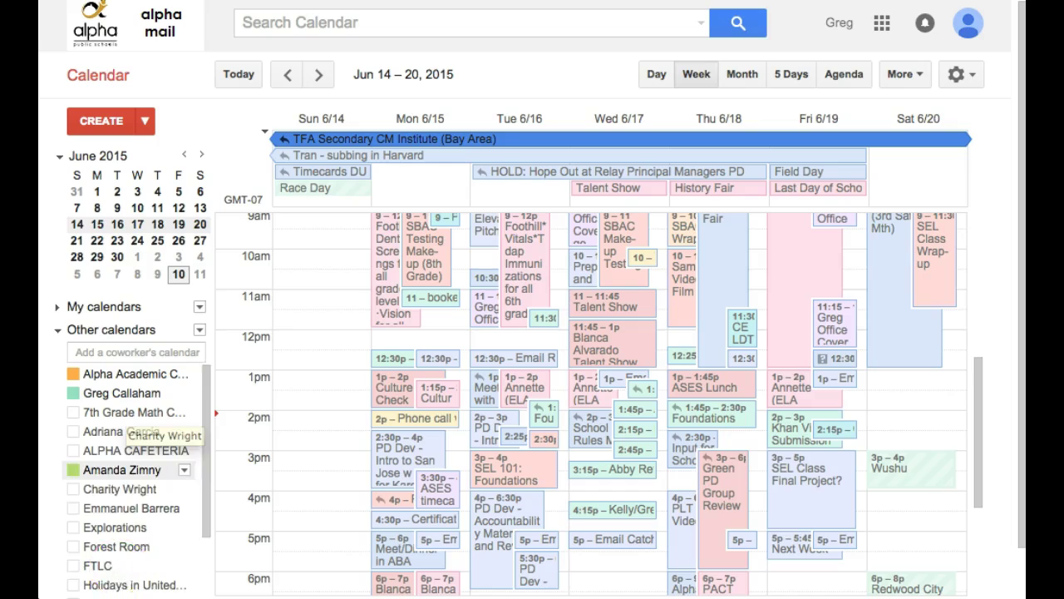
{"action": "left_click", "coordinate": [121, 449]}
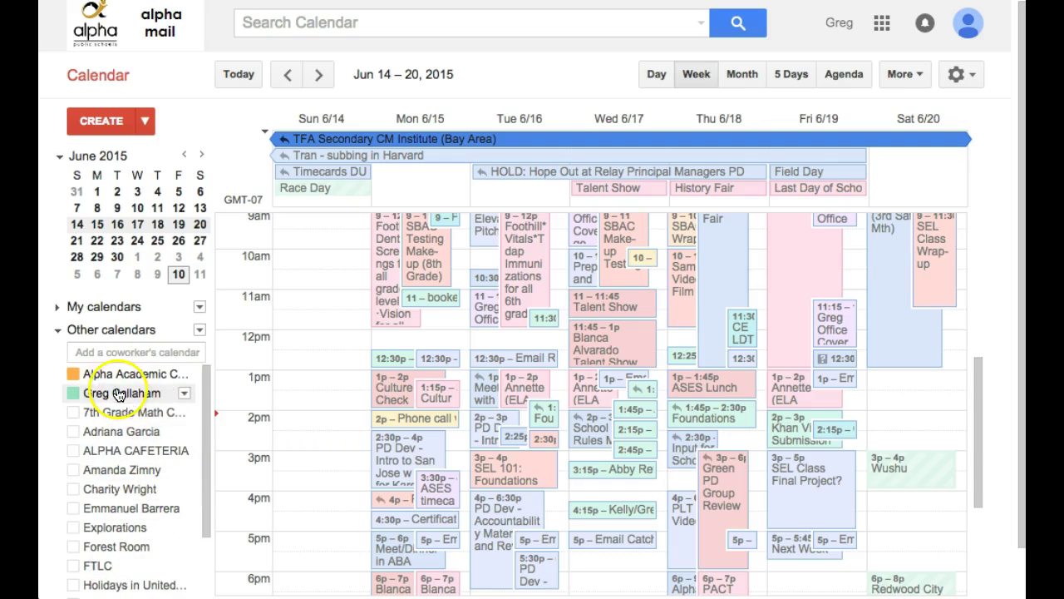
{"action": "left_click", "coordinate": [68, 334]}
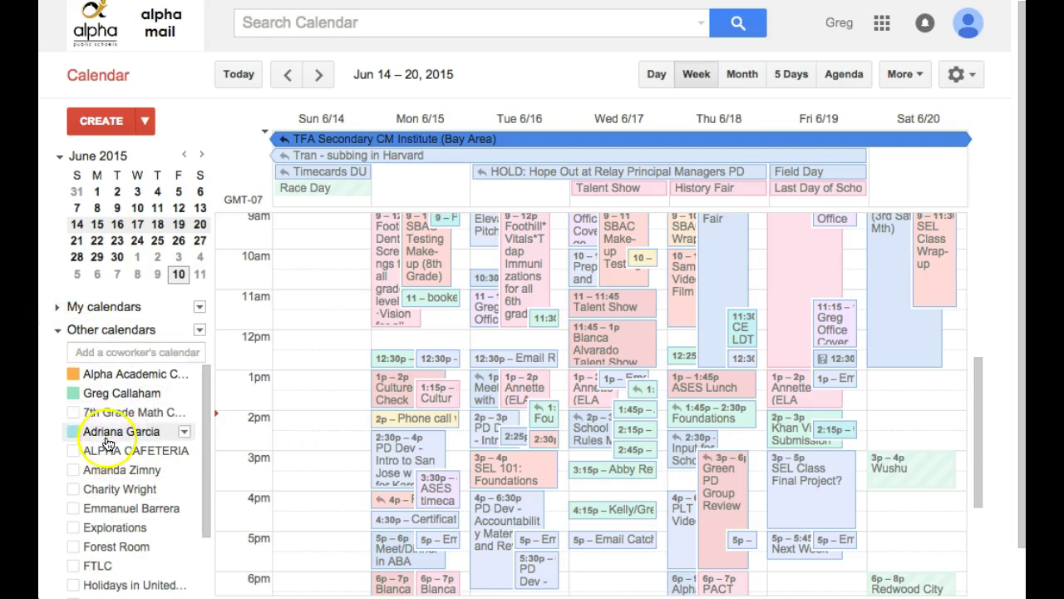
{"action": "left_click", "coordinate": [139, 333]}
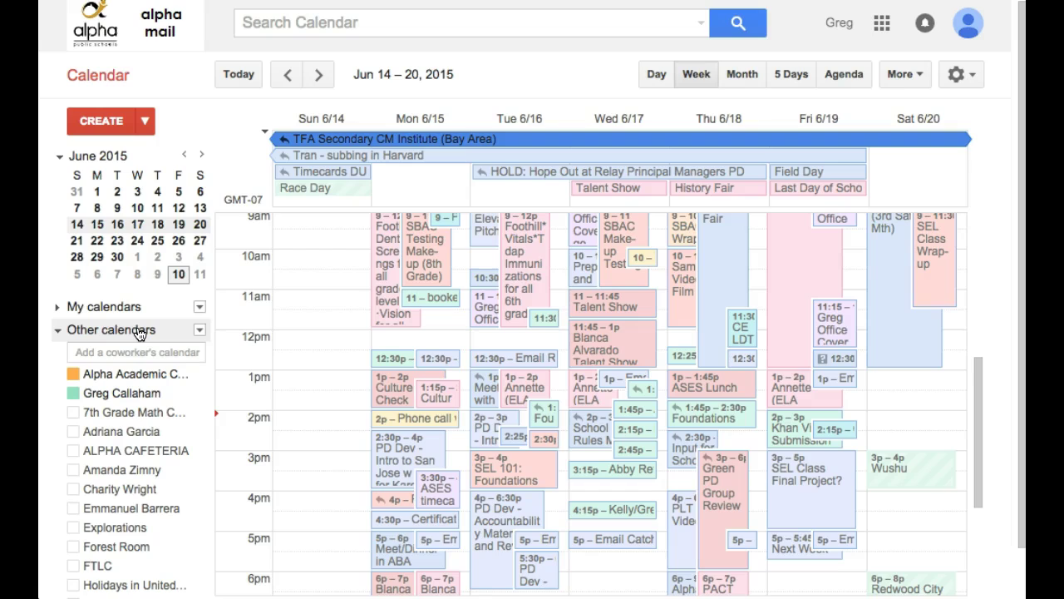
{"action": "left_click", "coordinate": [57, 332]}
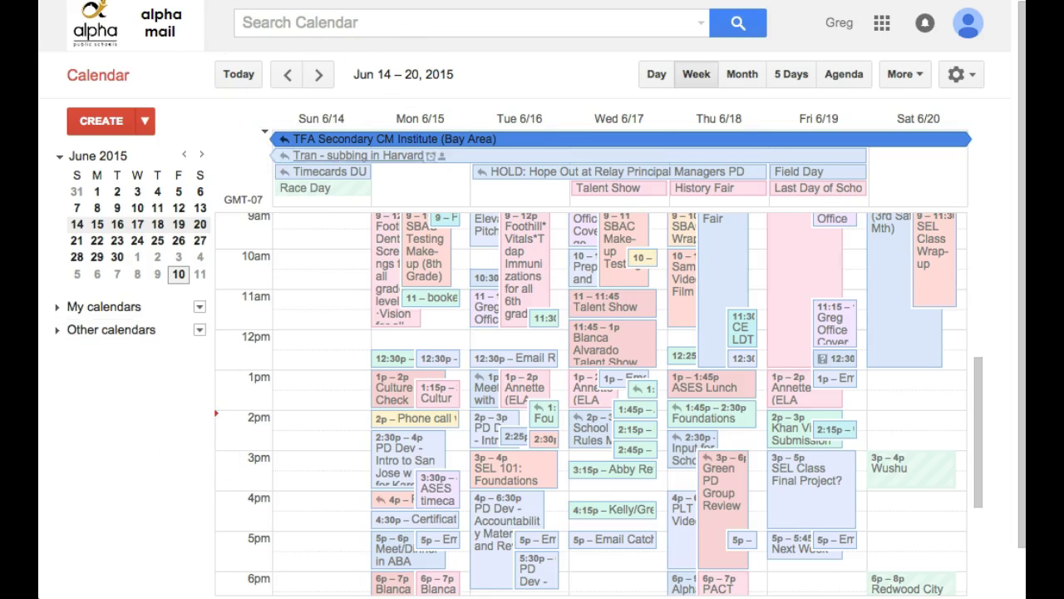
{"action": "left_click", "coordinate": [740, 83]}
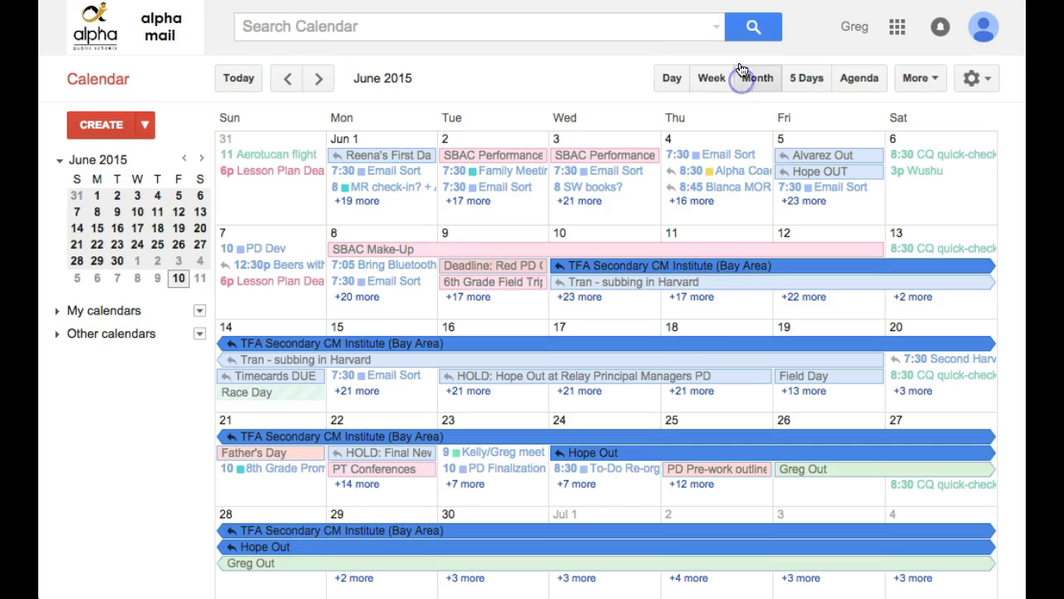
{"action": "left_click", "coordinate": [724, 305]}
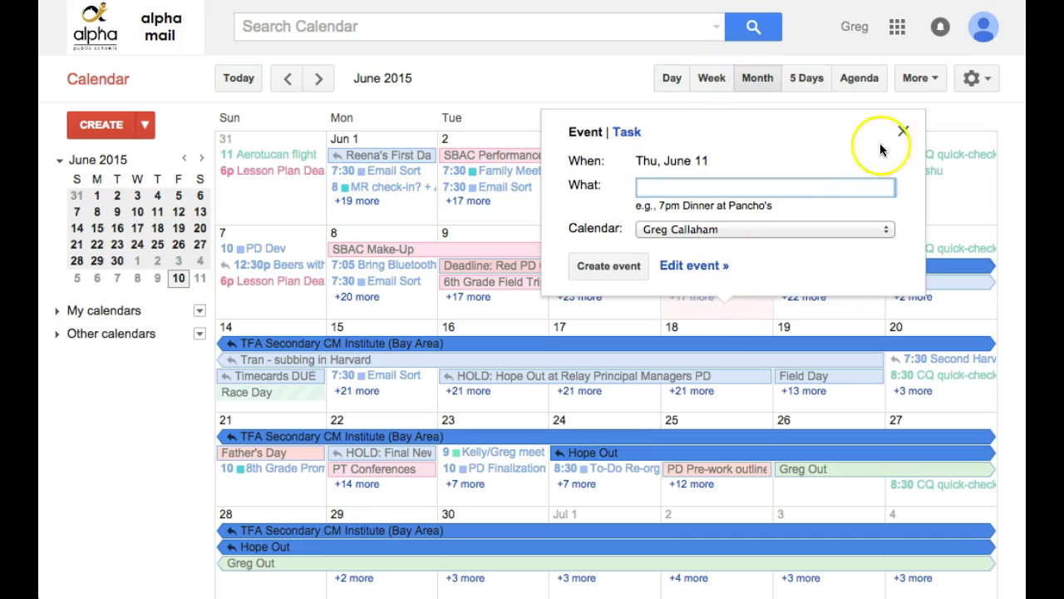
{"action": "left_click", "coordinate": [903, 132]}
{"action": "left_click", "coordinate": [709, 79]}
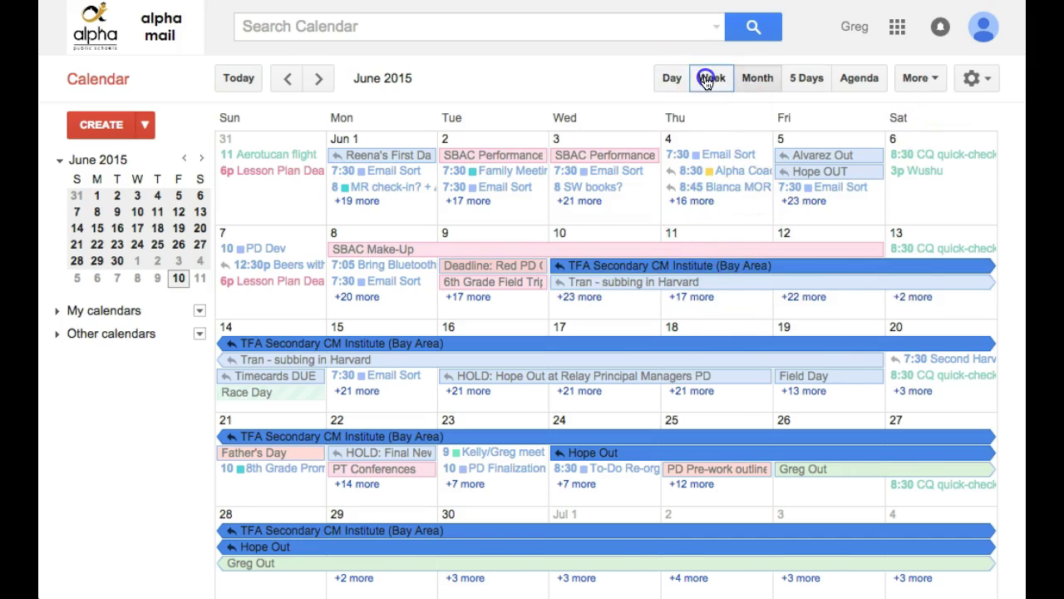
{"action": "left_click", "coordinate": [319, 80]}
{"action": "left_click", "coordinate": [287, 79]}
{"action": "left_click", "coordinate": [319, 79]}
{"action": "left_click", "coordinate": [289, 80]}
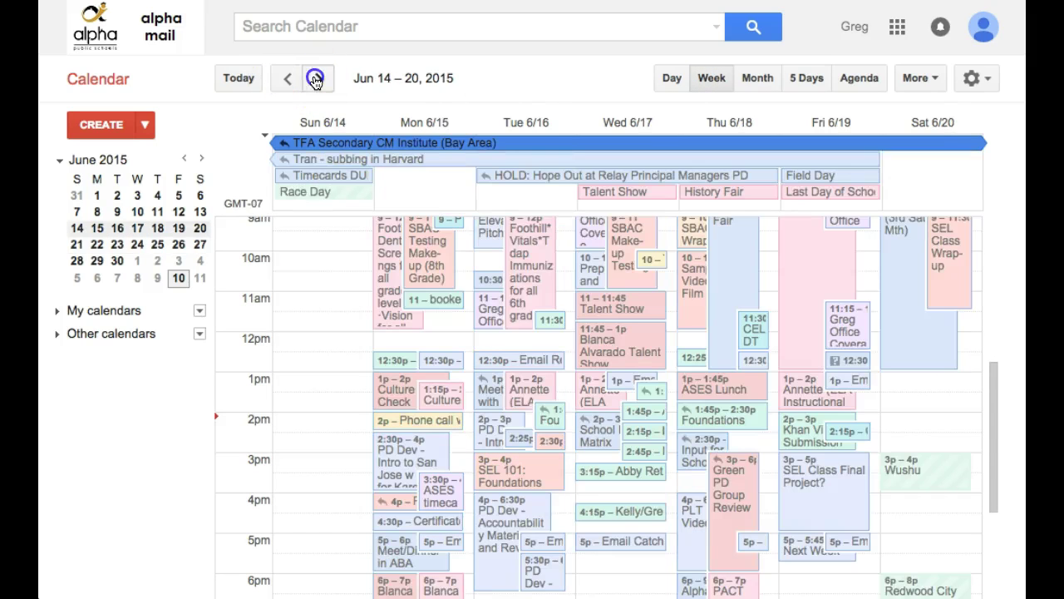
{"action": "left_click", "coordinate": [319, 79]}
{"action": "left_click", "coordinate": [317, 80]}
{"action": "left_click", "coordinate": [286, 80]}
{"action": "left_click", "coordinate": [286, 80]}
{"action": "left_click", "coordinate": [287, 80]}
{"action": "left_click", "coordinate": [317, 81]}
{"action": "left_click", "coordinate": [234, 77]}
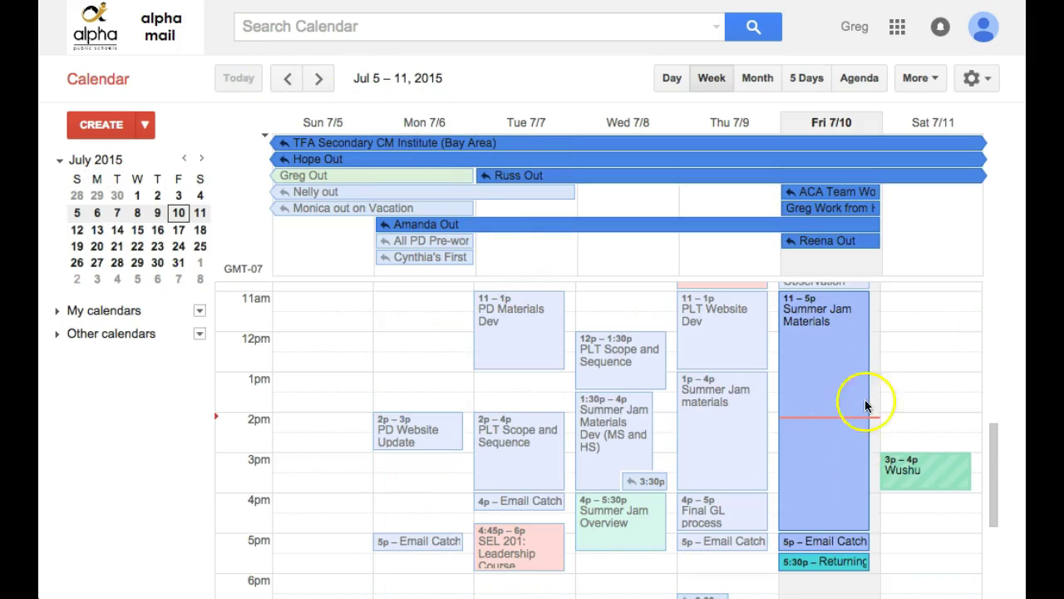
{"action": "left_click", "coordinate": [288, 78]}
{"action": "double_click", "coordinate": [287, 78]}
{"action": "left_click", "coordinate": [236, 80]}
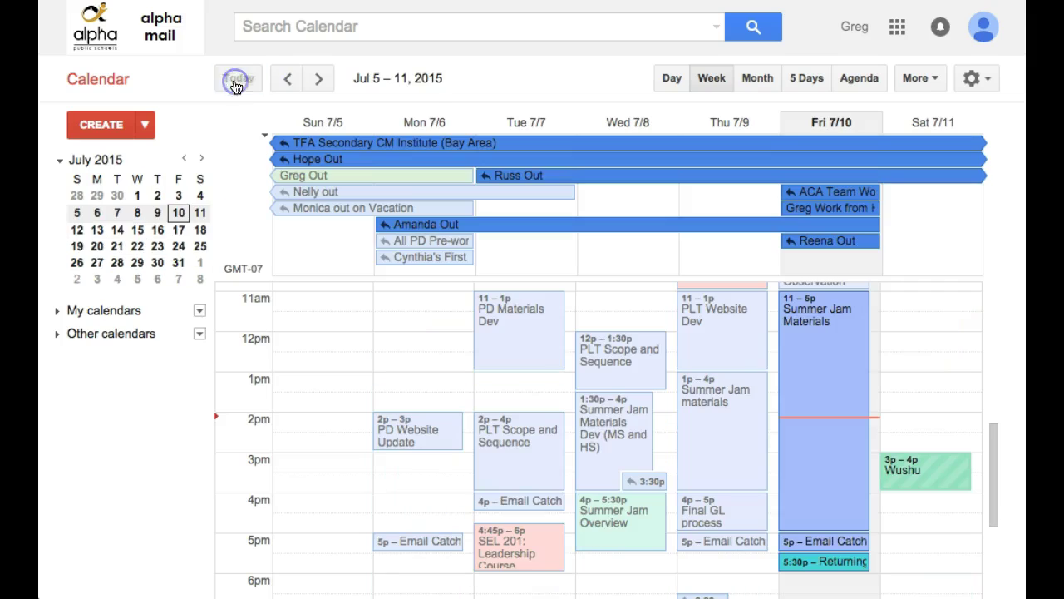
{"action": "left_click", "coordinate": [284, 80]}
{"action": "left_click", "coordinate": [284, 80]}
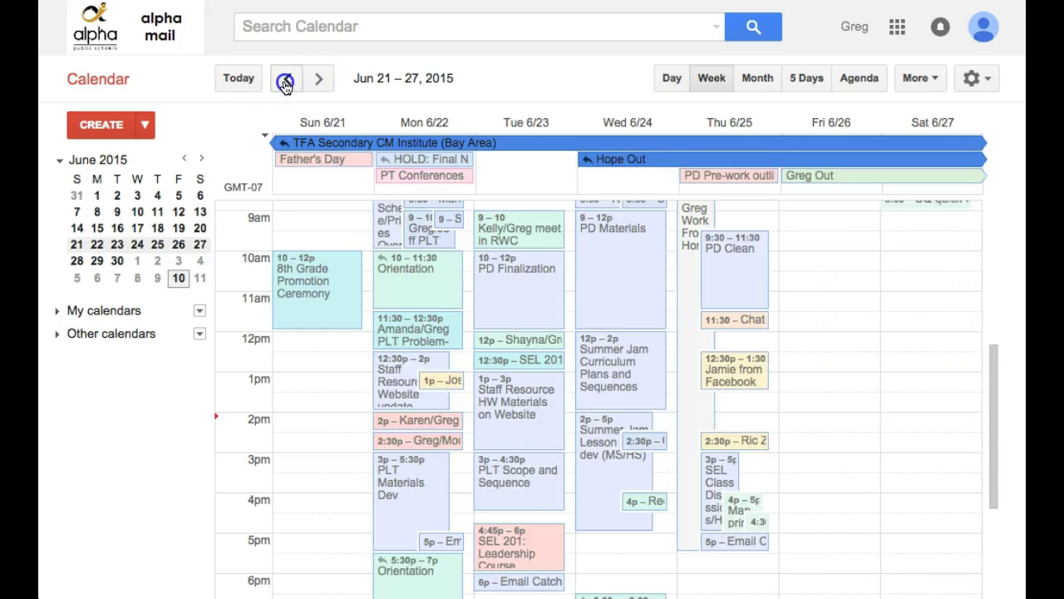
{"action": "left_click", "coordinate": [285, 80]}
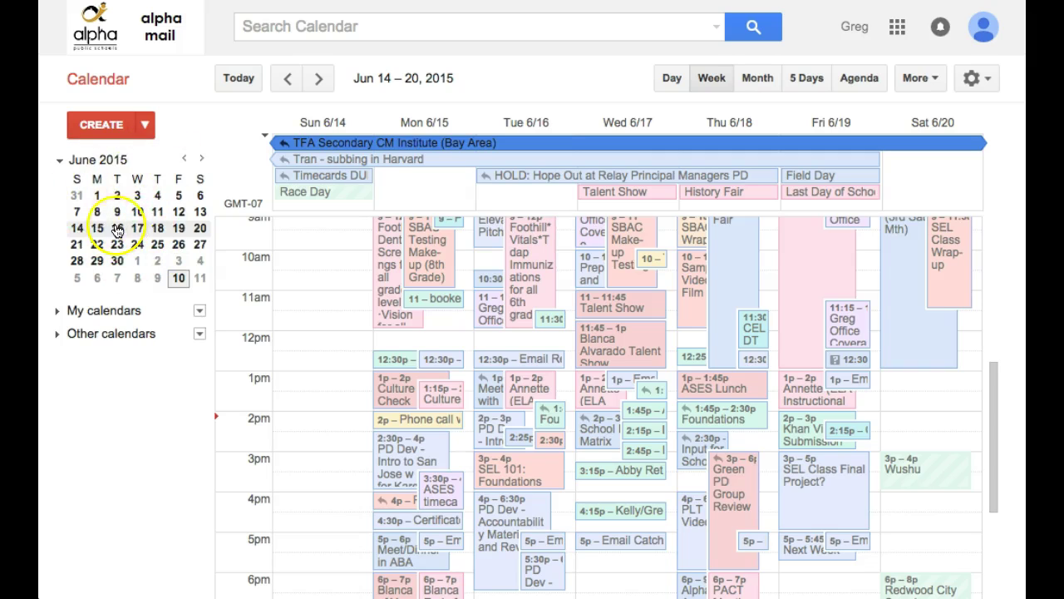
{"action": "left_click", "coordinate": [202, 158]}
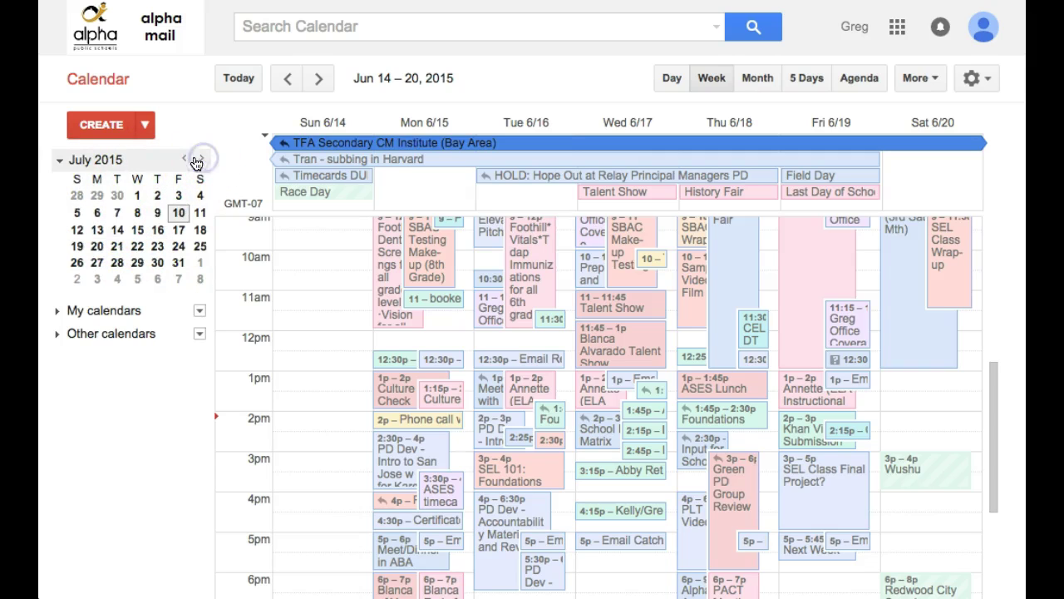
{"action": "left_click", "coordinate": [182, 160]}
{"action": "left_click", "coordinate": [201, 160]}
{"action": "left_click", "coordinate": [185, 158]}
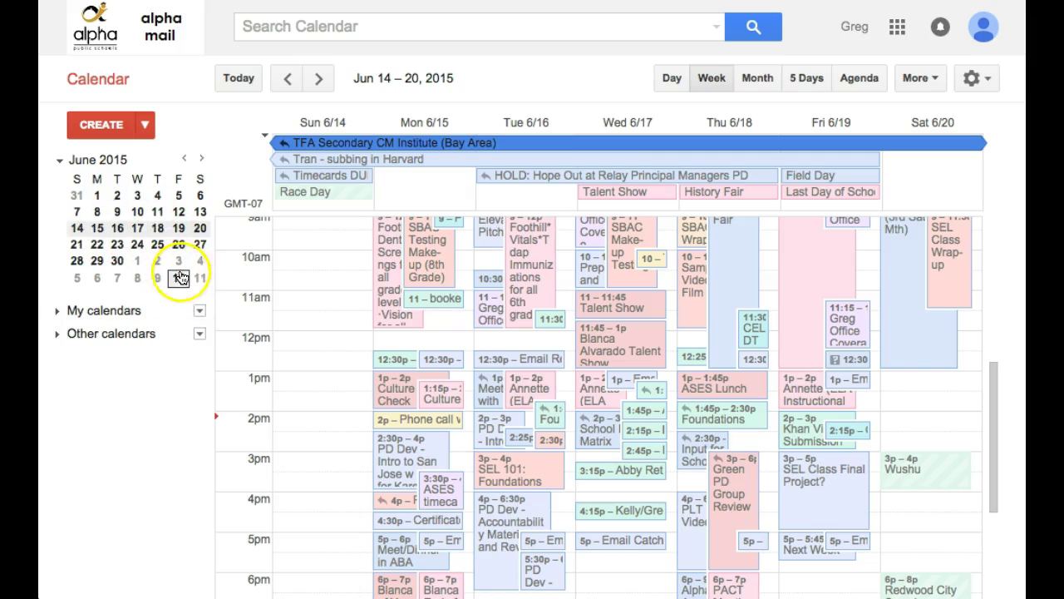
{"action": "left_click", "coordinate": [201, 158]}
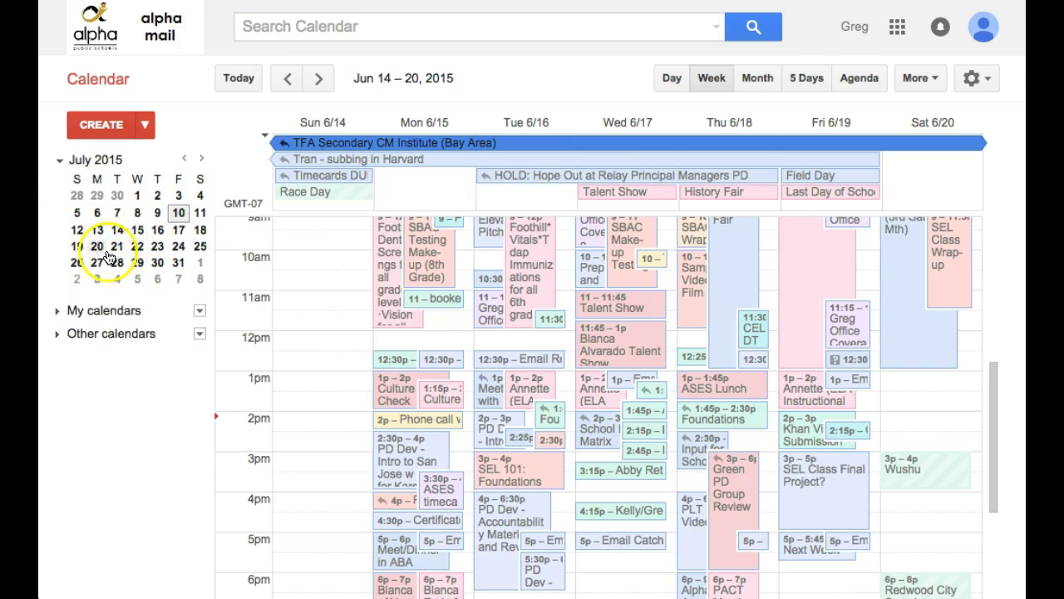
{"action": "left_click", "coordinate": [138, 247]}
{"action": "left_click", "coordinate": [119, 279]}
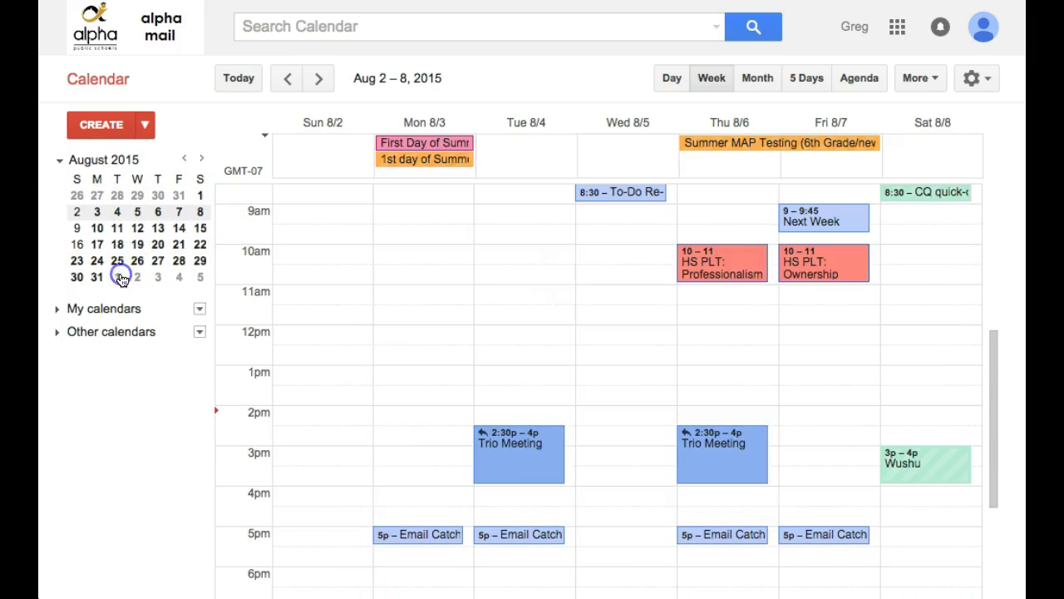
{"action": "left_click", "coordinate": [131, 246]}
{"action": "left_click", "coordinate": [107, 264]}
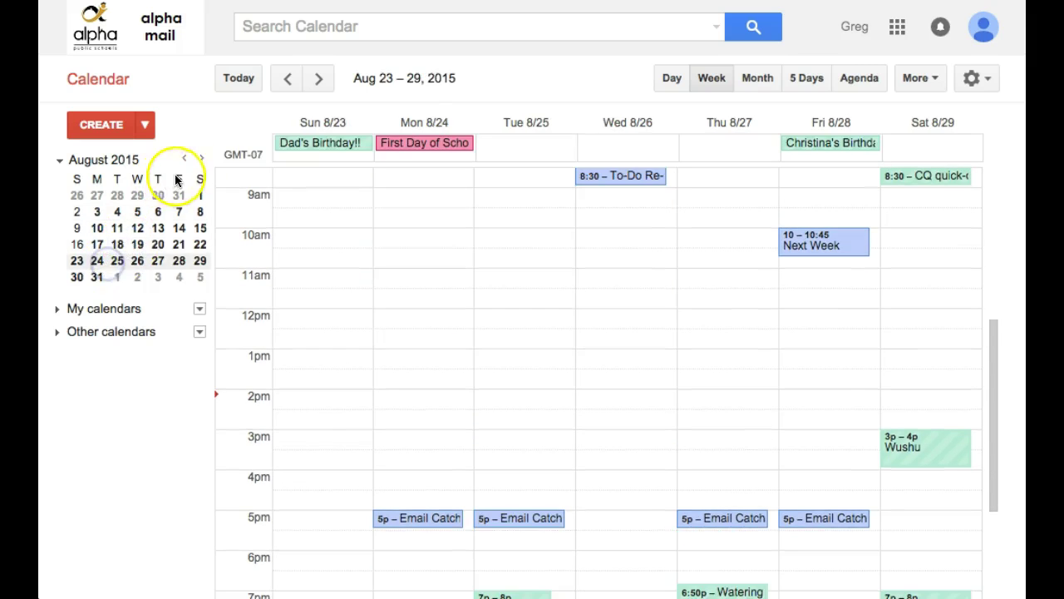
{"action": "left_click", "coordinate": [201, 158]}
{"action": "left_click", "coordinate": [143, 218]}
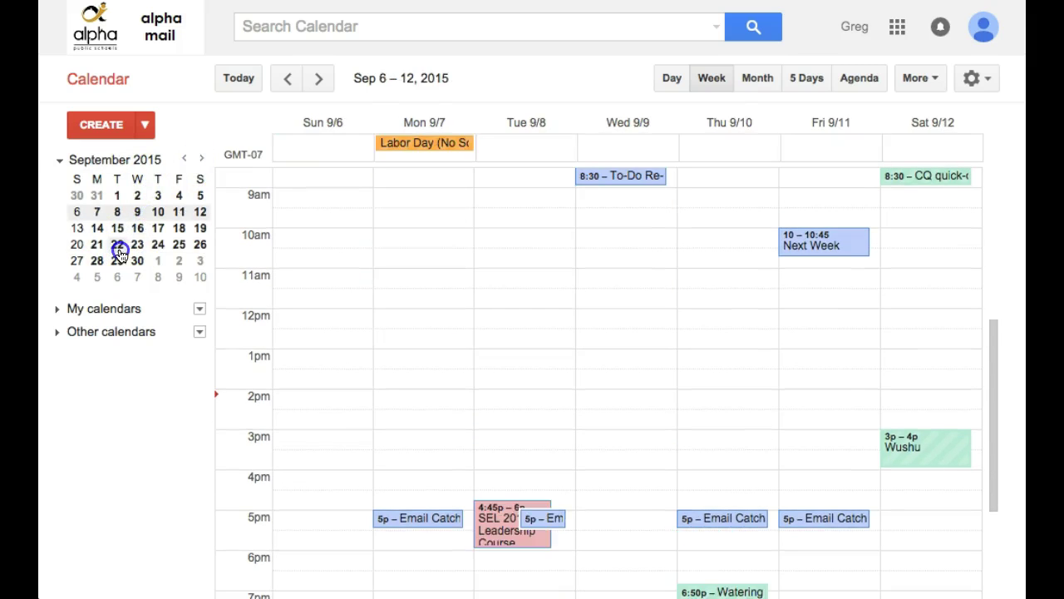
{"action": "left_click", "coordinate": [119, 244]}
{"action": "left_click", "coordinate": [185, 158]}
{"action": "left_click", "coordinate": [186, 161]}
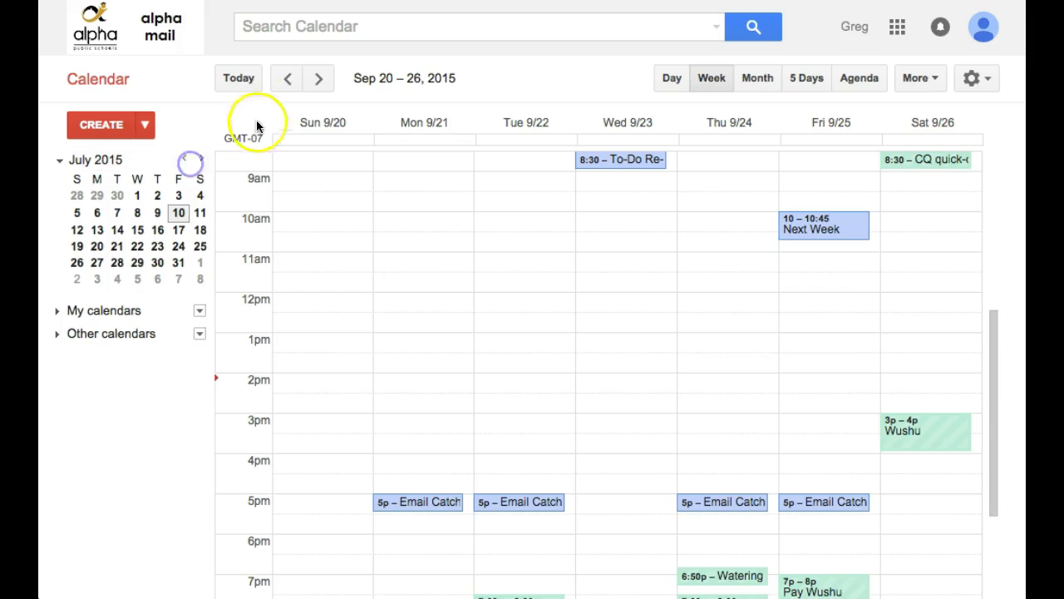
{"action": "left_click", "coordinate": [242, 82]}
{"action": "left_click", "coordinate": [286, 79]}
{"action": "left_click", "coordinate": [287, 79]}
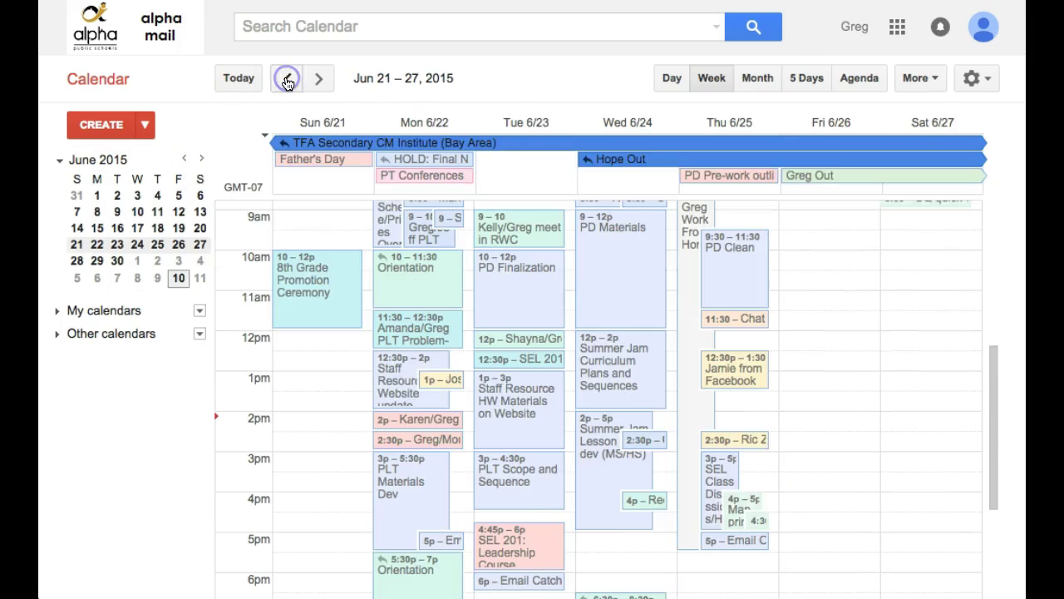
{"action": "left_click", "coordinate": [286, 79]}
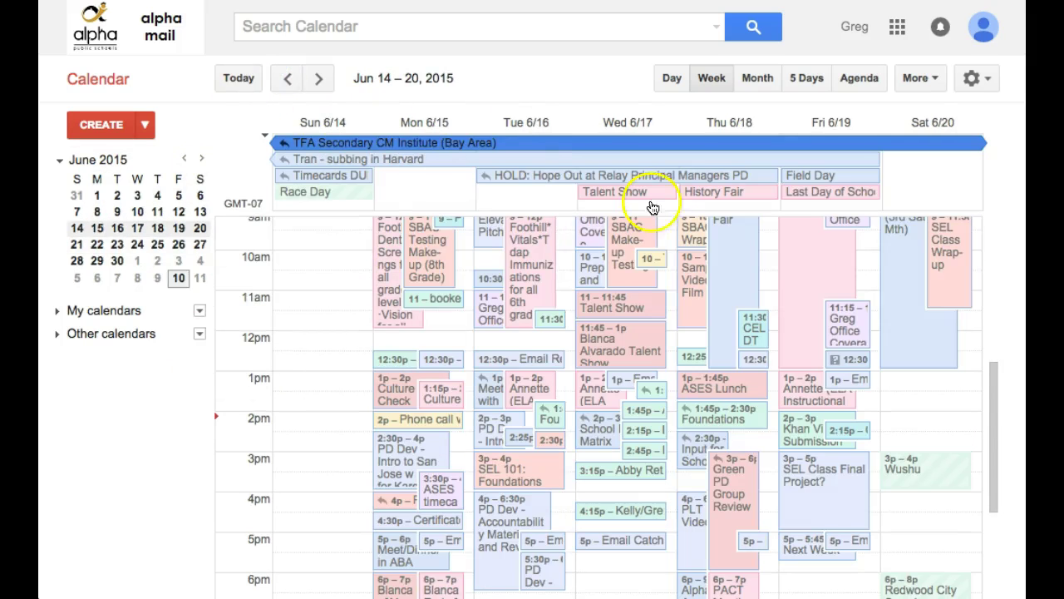